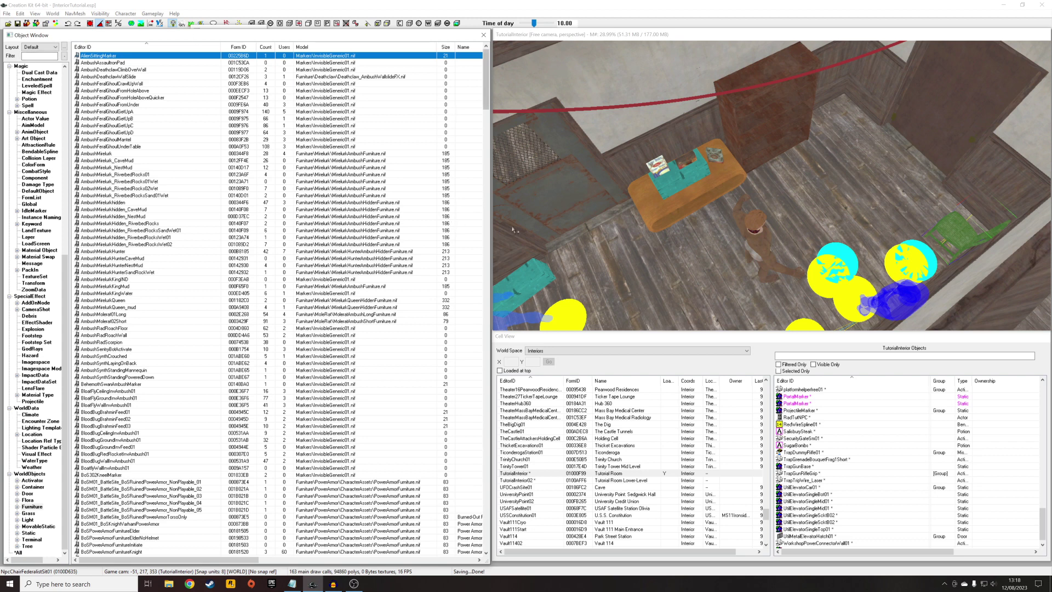
- Examine the tutorial room from several angles, including its table and the wall-paint and wall-lean NPC markers
{"action": "left_click", "coordinate": [665, 225]}
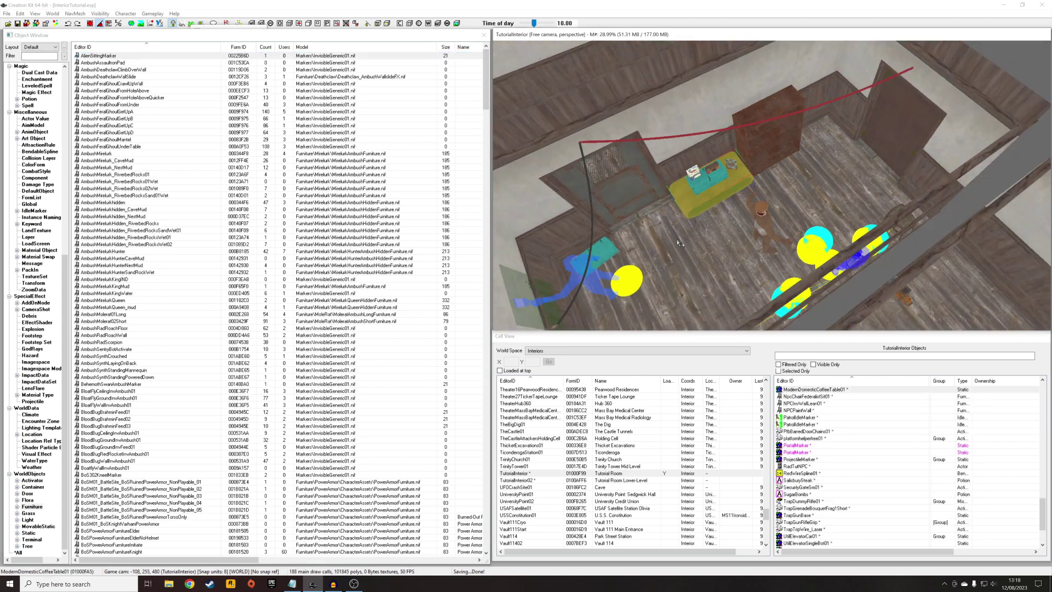
{"action": "middle_click_drag", "start_coordinate": [750, 243], "coordinate": [687, 227]}
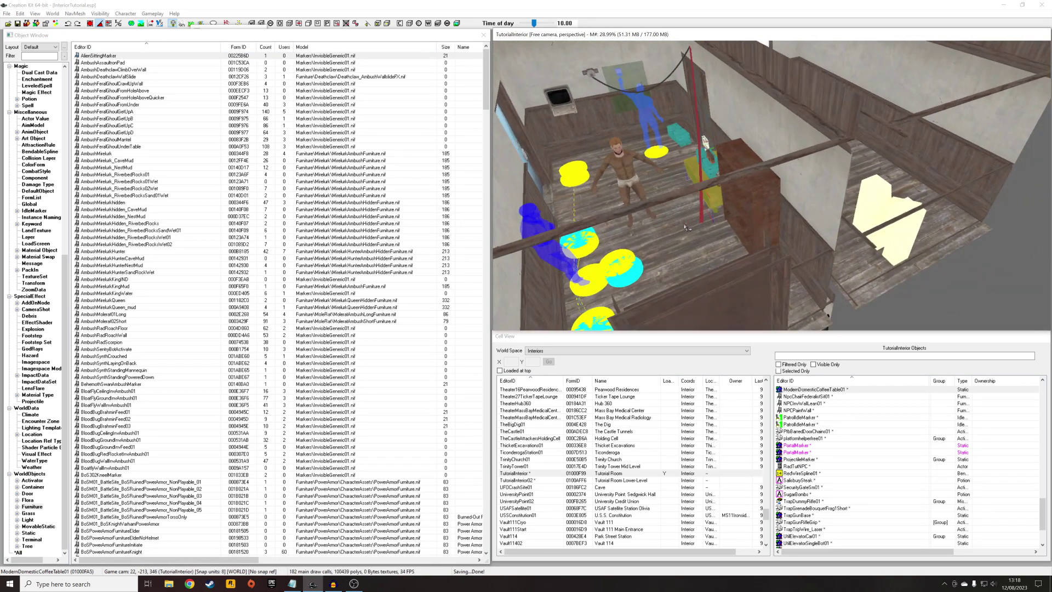
{"action": "scroll", "coordinate": [683, 221], "scroll_direction": "down", "scroll_amount": 8}
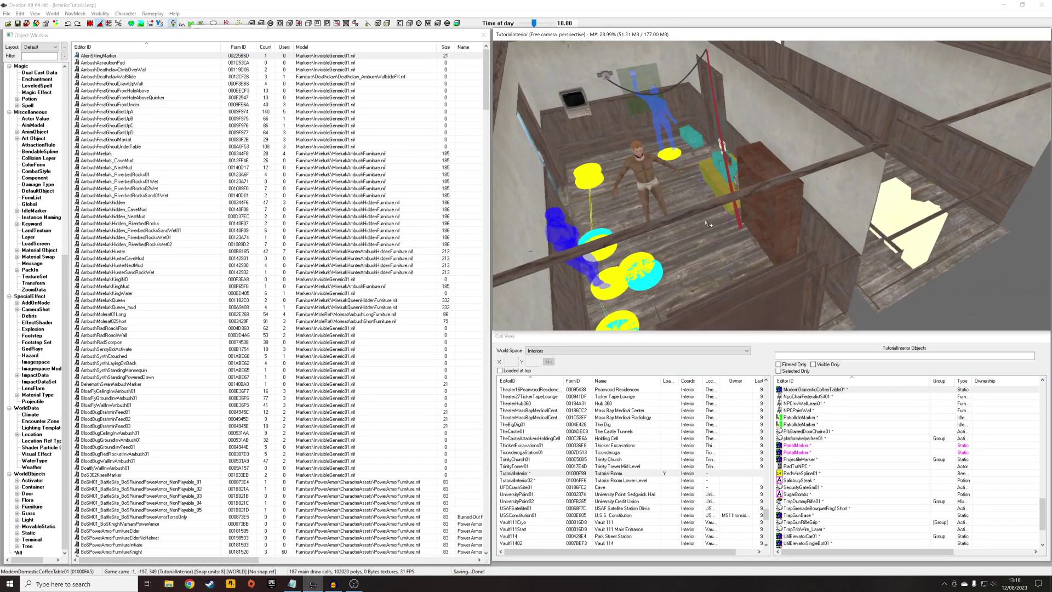
{"action": "middle_click_drag", "start_coordinate": [736, 214], "coordinate": [655, 193]}
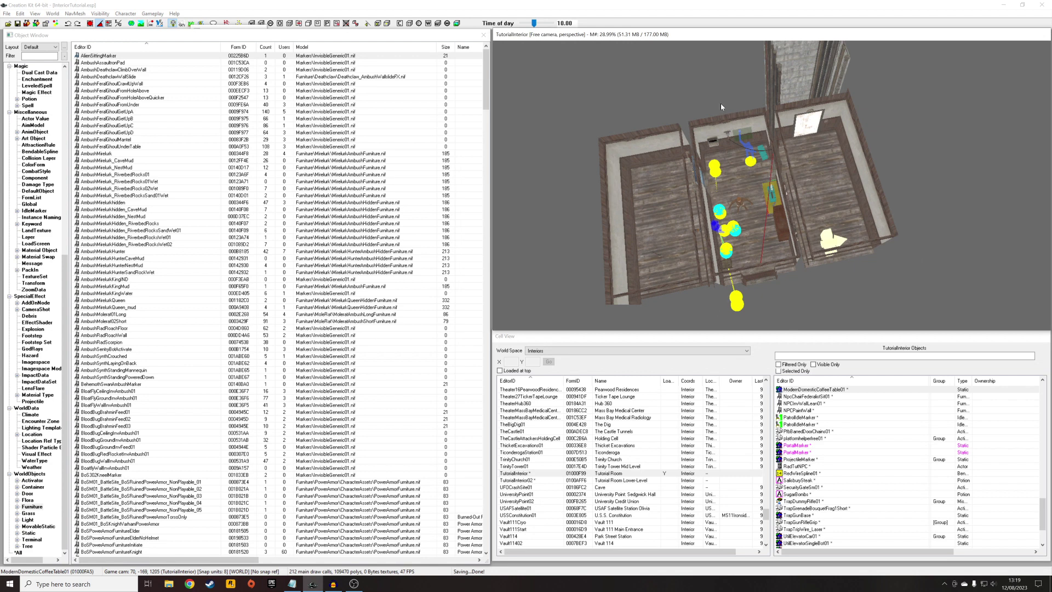
{"action": "scroll", "coordinate": [758, 211], "scroll_direction": "up", "scroll_amount": 10}
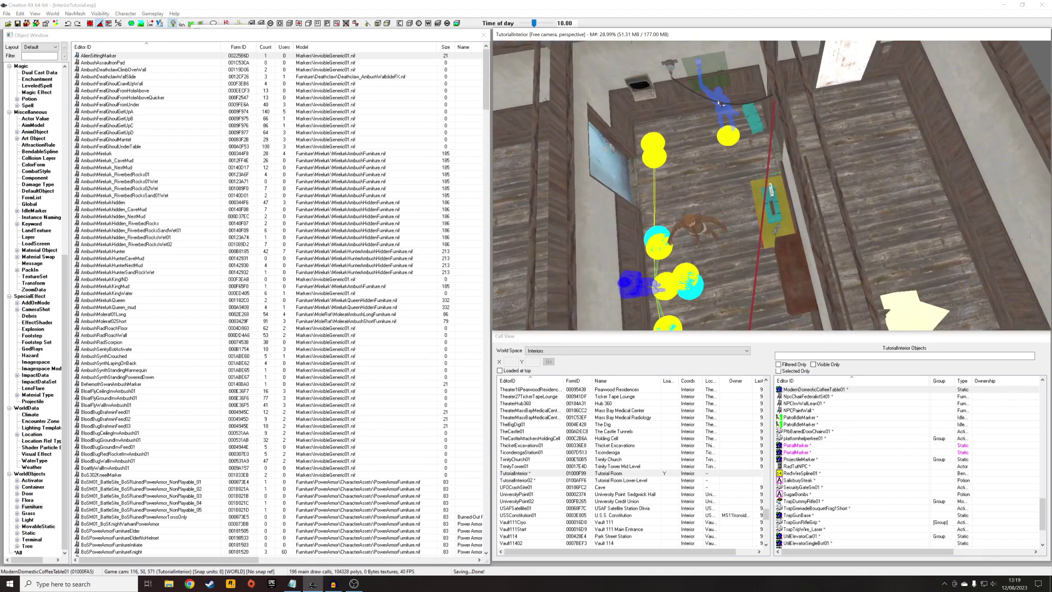
{"action": "left_click", "coordinate": [718, 100]}
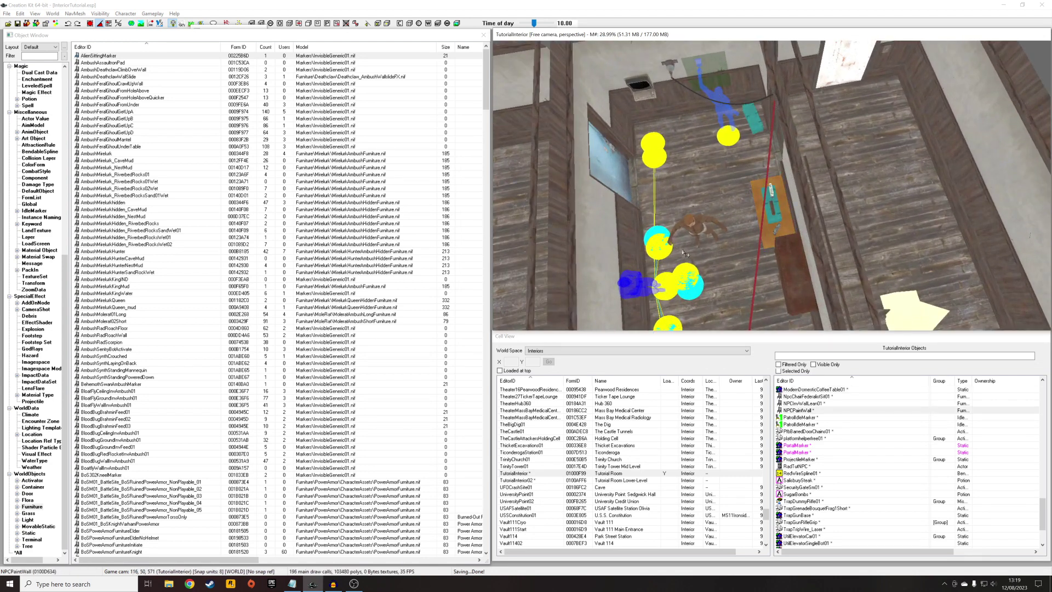
{"action": "left_click", "coordinate": [643, 287]}
{"action": "mouse_move", "coordinate": [643, 287]}
{"action": "middle_mouse_down"}
{"action": "mouse_move", "coordinate": [727, 189]}
{"action": "mouse_move", "coordinate": [726, 216]}
{"action": "middle_mouse_up"}
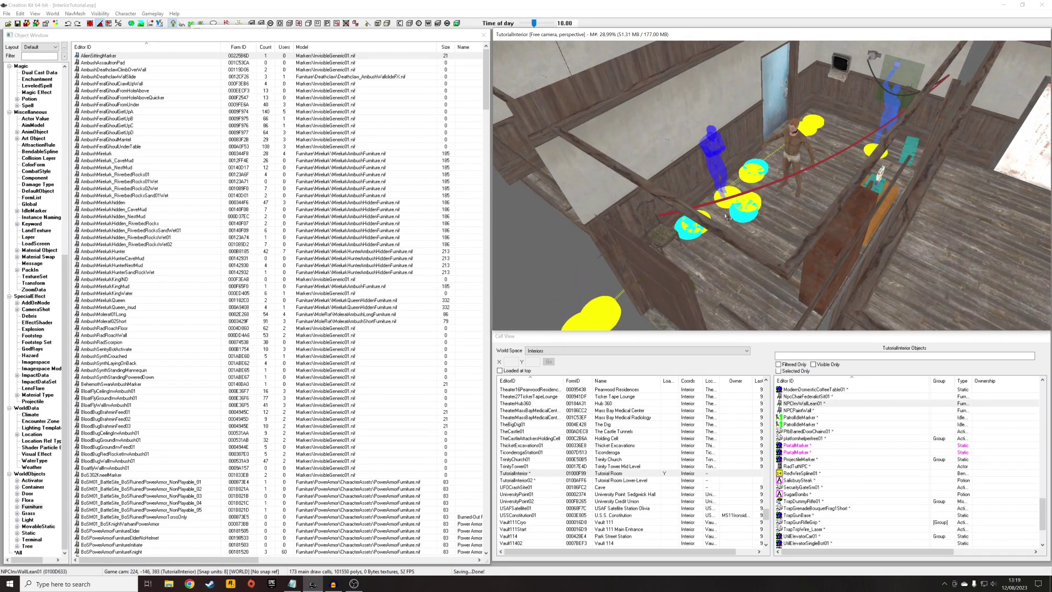
- Move the RadTutNPC actor to the far end of the room, between the wall terminal and the wall-paint marker
{"action": "left_click", "coordinate": [789, 162]}
{"action": "middle_click_drag", "start_coordinate": [789, 162], "coordinate": [785, 253]}
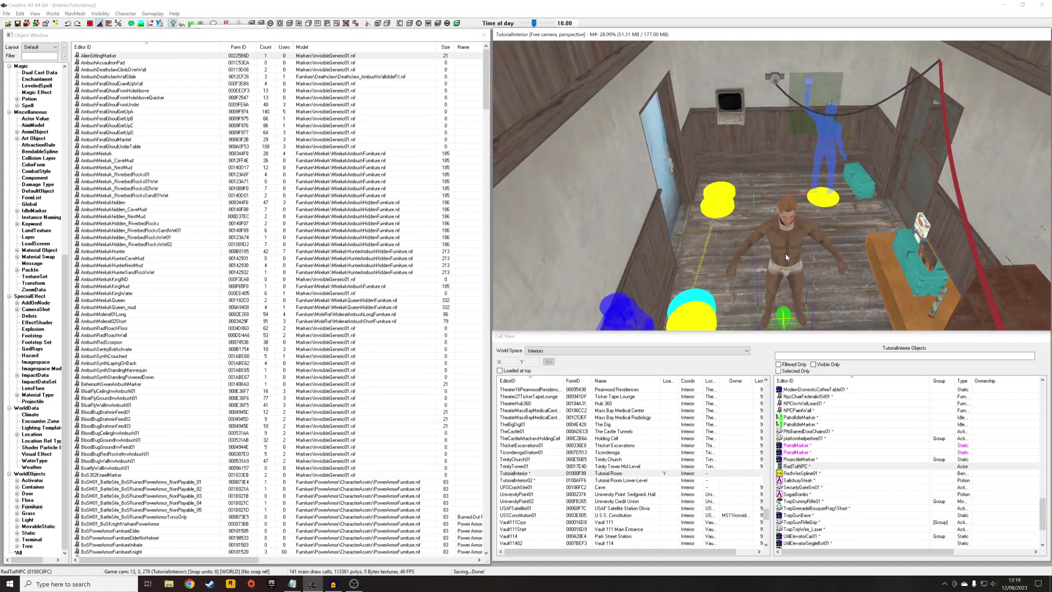
{"action": "left_click_drag", "start_coordinate": [785, 253], "coordinate": [734, 132]}
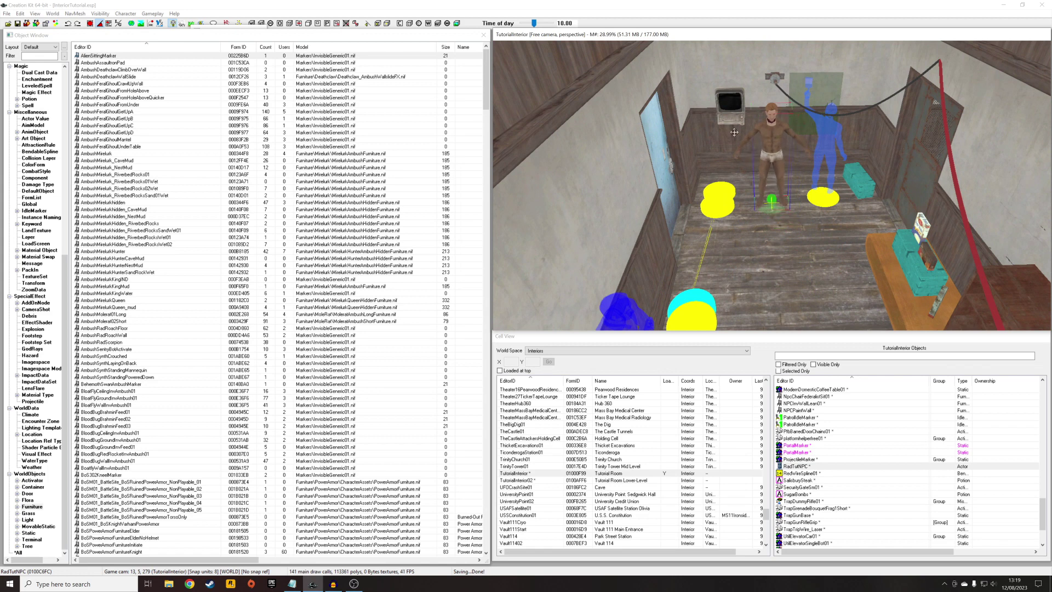
- Create a new actor with the ID TutSandboxNPC and the name Sandboxer
{"action": "left_click", "coordinate": [39, 71]}
{"action": "scroll", "coordinate": [41, 102], "scroll_direction": "up", "scroll_amount": 15}
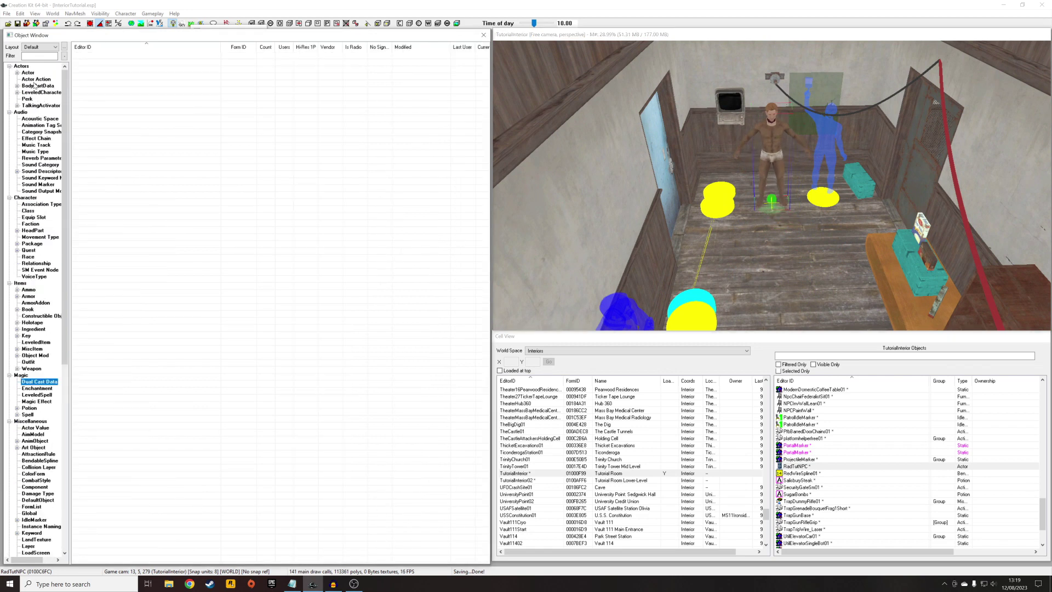
{"action": "left_click", "coordinate": [27, 74]}
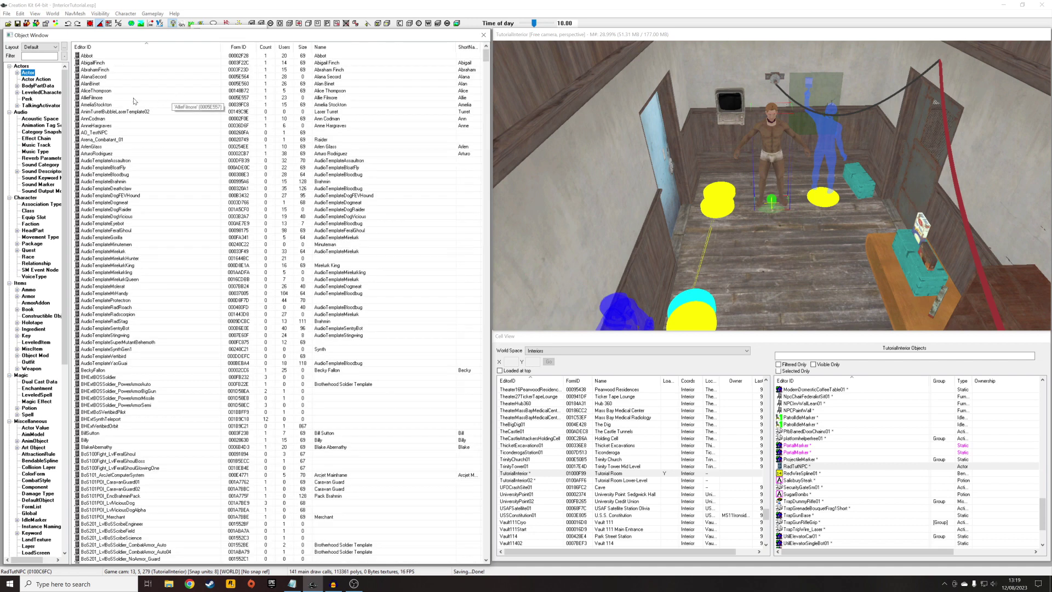
{"action": "right_click", "coordinate": [176, 98]}
{"action": "left_click", "coordinate": [171, 104]}
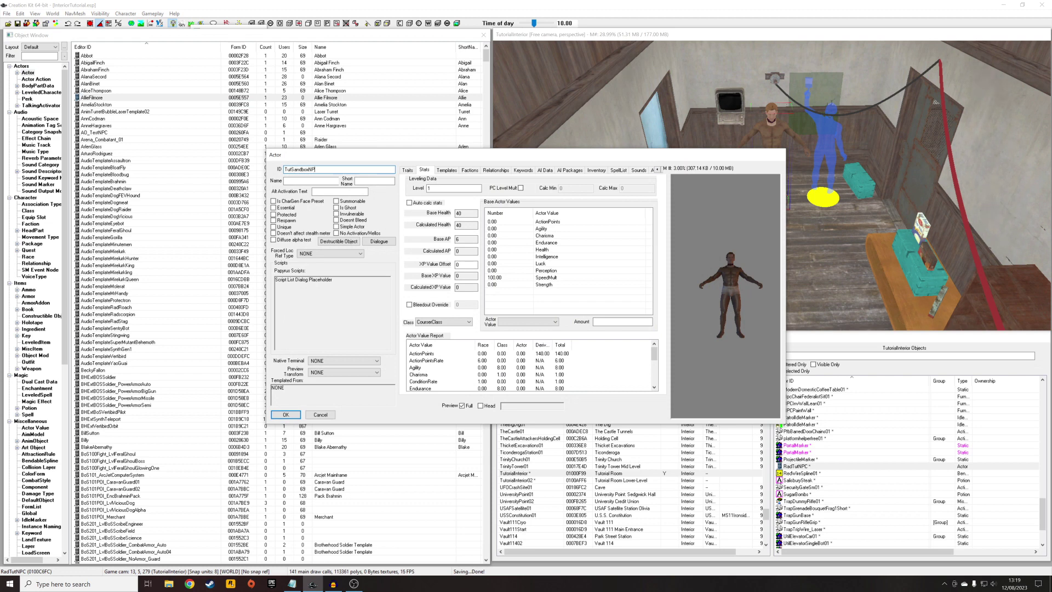
{"action": "left_click", "coordinate": [285, 180]}
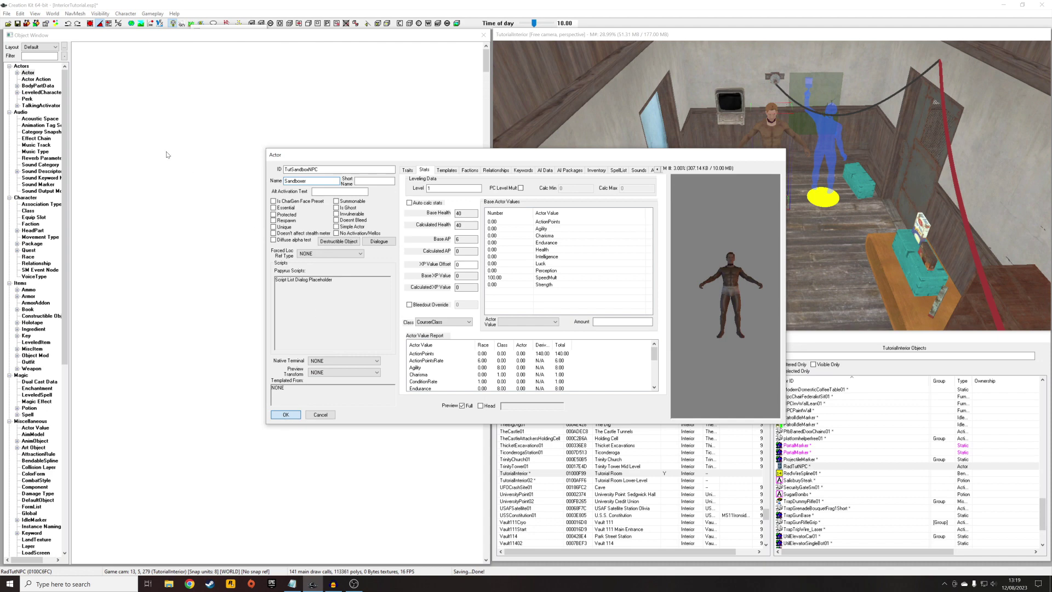
{"action": "key", "text": "Return"}
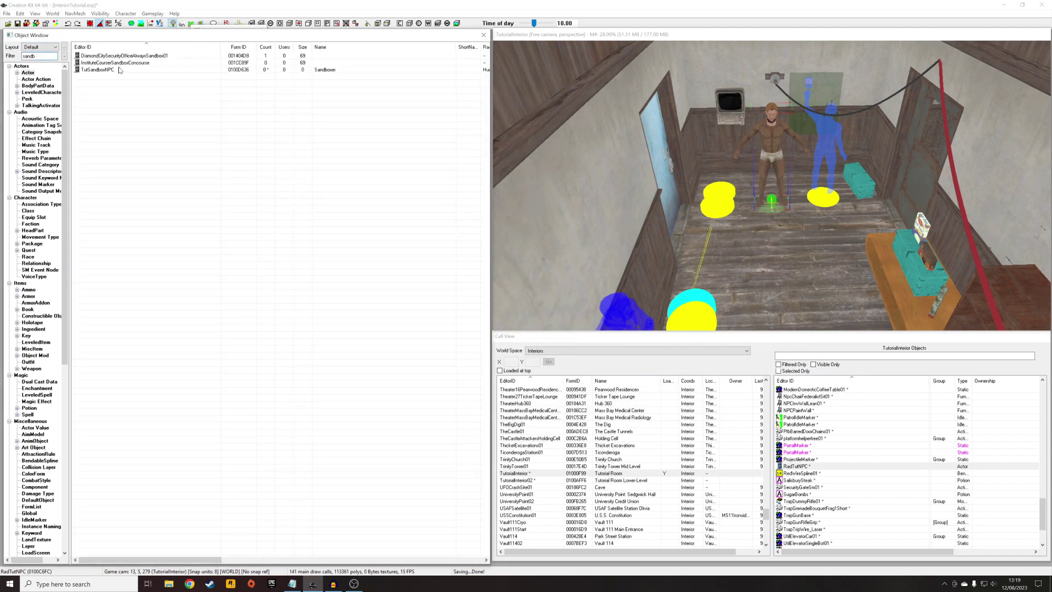
- Place TutSandboxNPC, filtering the actors by "sandb", on the floor in front of the existing actor and save the plugin
{"action": "left_click", "coordinate": [120, 69]}
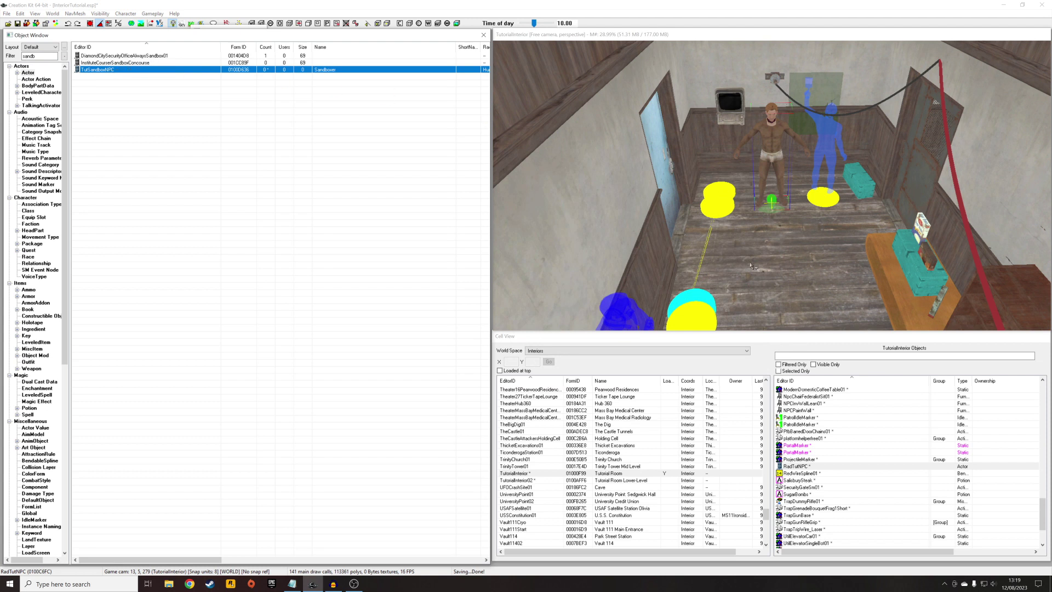
{"action": "left_click_drag", "start_coordinate": [752, 266], "coordinate": [794, 276]}
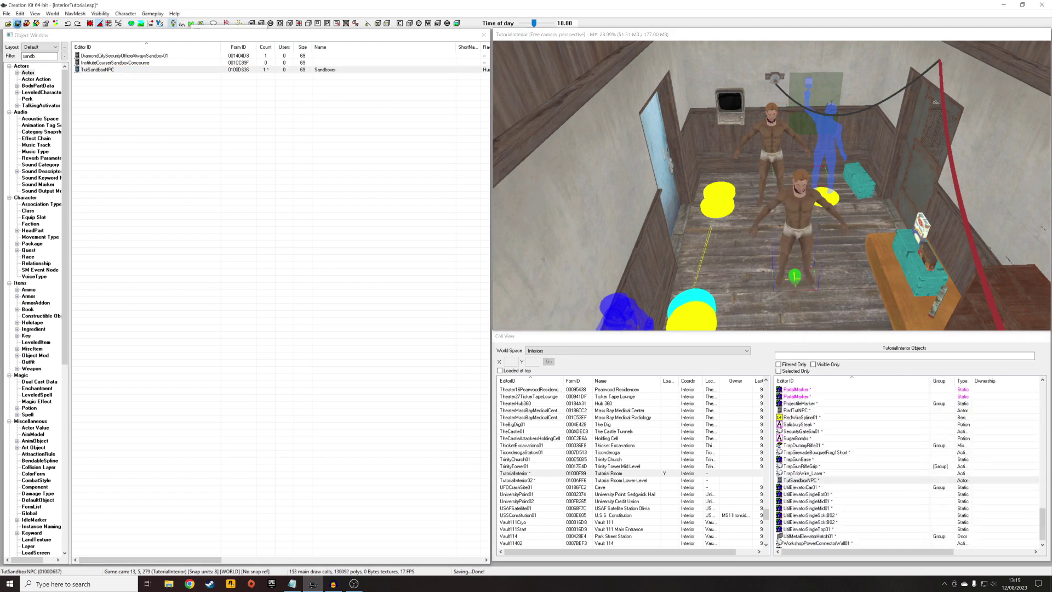
{"action": "left_click", "coordinate": [18, 23]}
- Examine the middle room's extent by selecting its two side walls and its floor pieces together
{"action": "scroll", "coordinate": [773, 151], "scroll_direction": "down", "scroll_amount": 3}
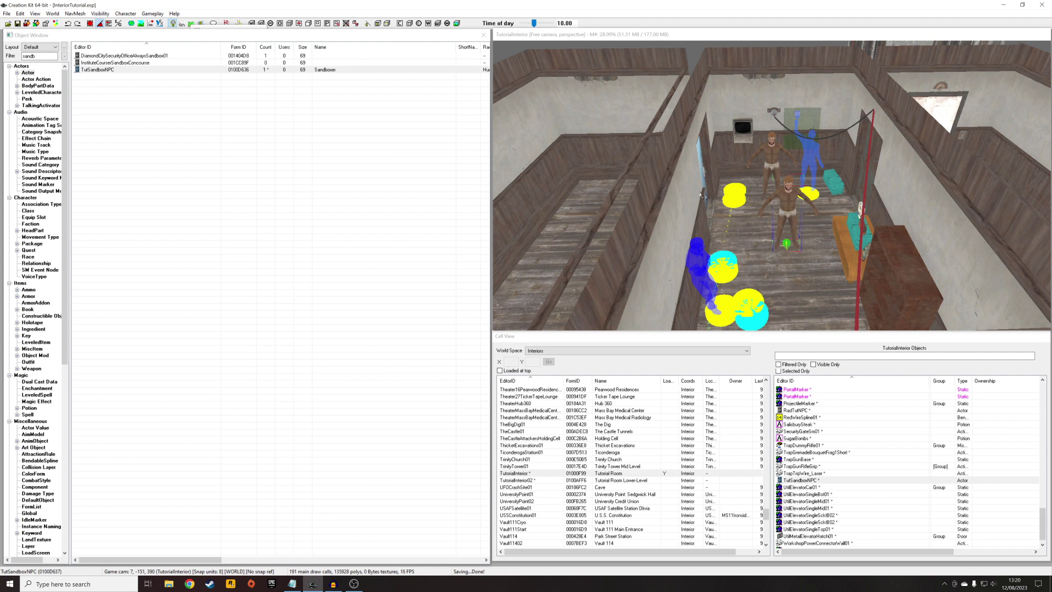
{"action": "left_click", "coordinate": [857, 114]}
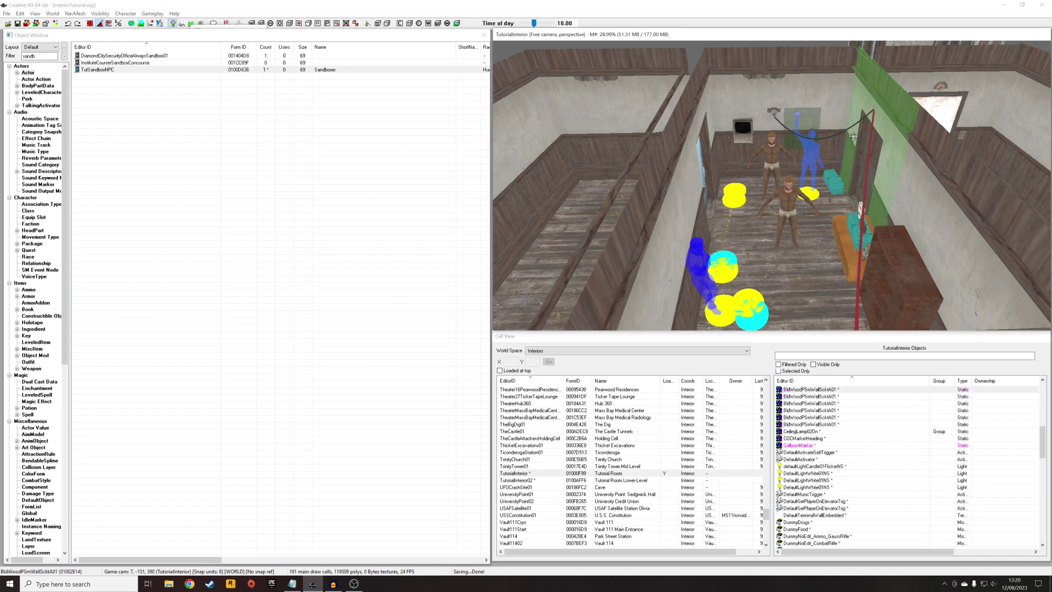
{"action": "middle_click_drag", "start_coordinate": [854, 137], "coordinate": [812, 167], "text": "shift"}
{"action": "middle_click_drag", "start_coordinate": [772, 204], "coordinate": [833, 209], "text": "shift"}
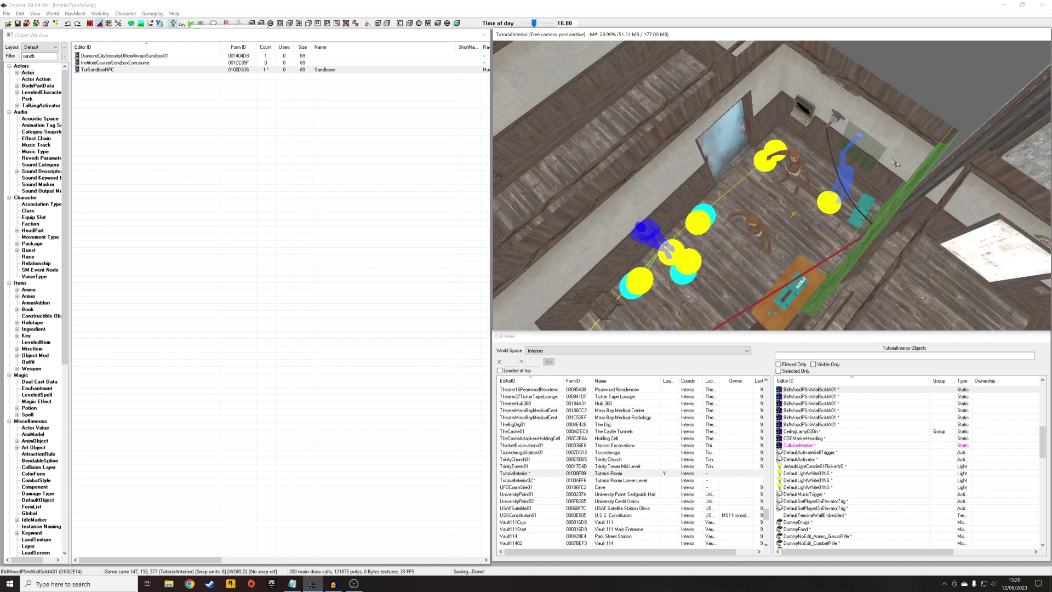
{"action": "left_click", "coordinate": [822, 242]}
{"action": "middle_click_drag", "start_coordinate": [822, 242], "coordinate": [698, 224], "text": "shift"}
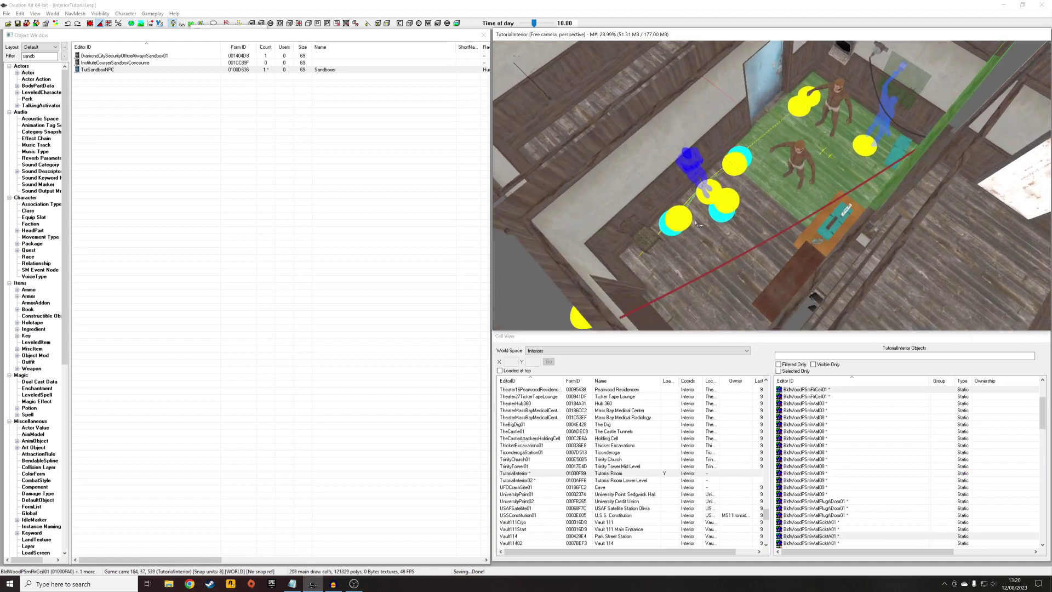
{"action": "left_click", "coordinate": [589, 205], "text": "ctrl"}
{"action": "left_click", "coordinate": [668, 270], "text": "ctrl"}
{"action": "scroll", "coordinate": [668, 270], "scroll_direction": "down", "scroll_amount": 3}
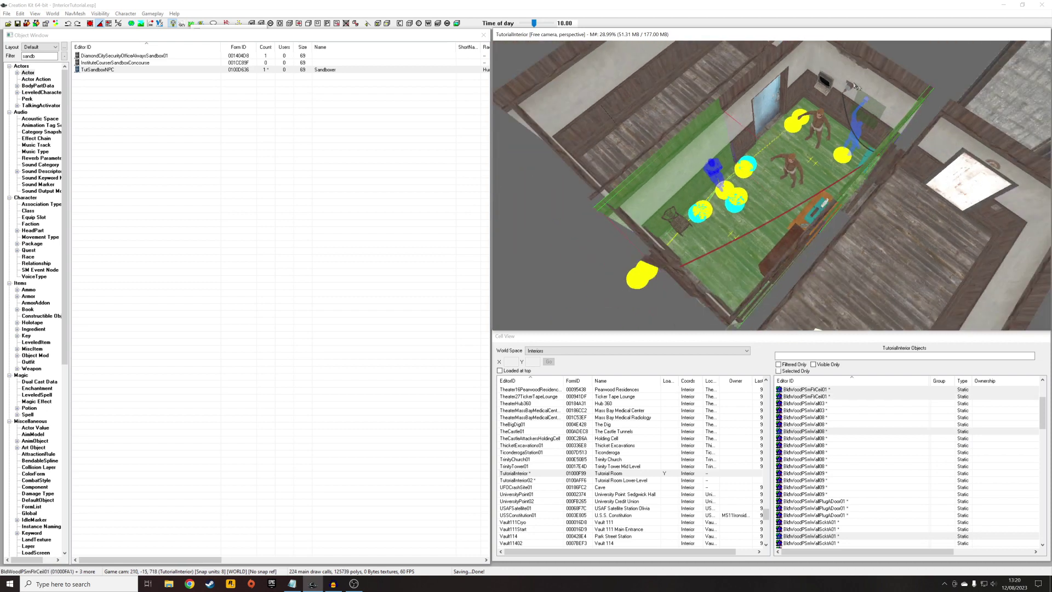
{"action": "scroll", "coordinate": [876, 227], "scroll_direction": "down", "scroll_amount": 3}
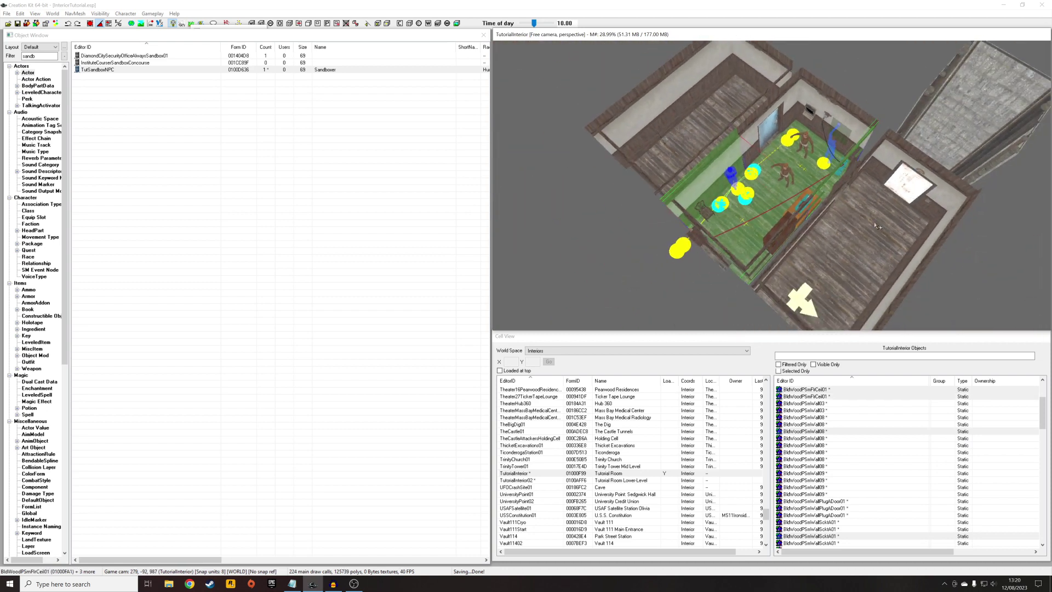
- Examine the neighbouring room with the paper sheet by selecting its floor and outer wall along with the middle room's back wall
{"action": "left_click", "coordinate": [903, 224]}
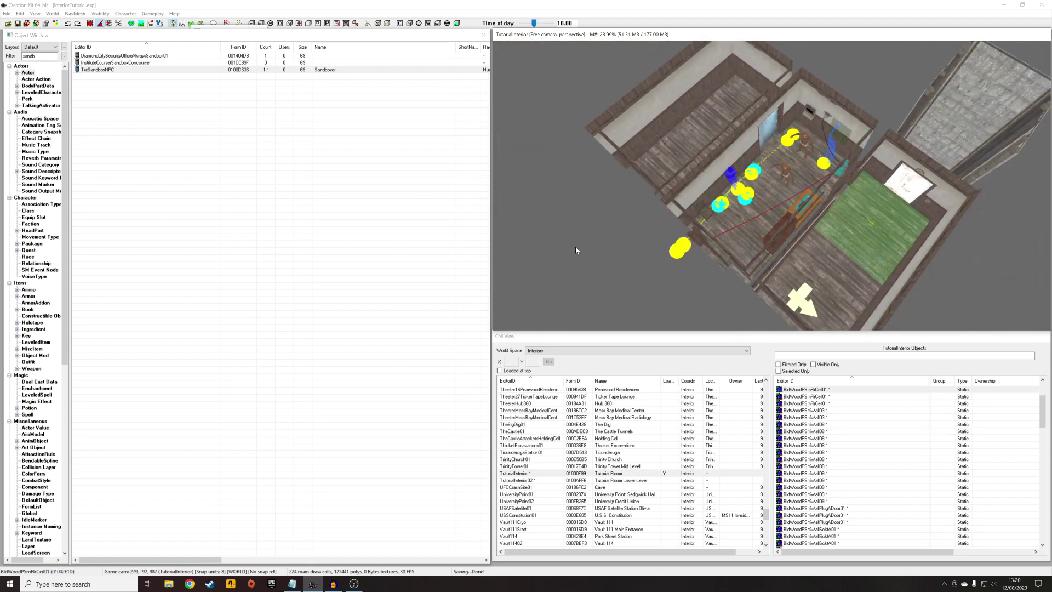
{"action": "left_click", "coordinate": [821, 106]}
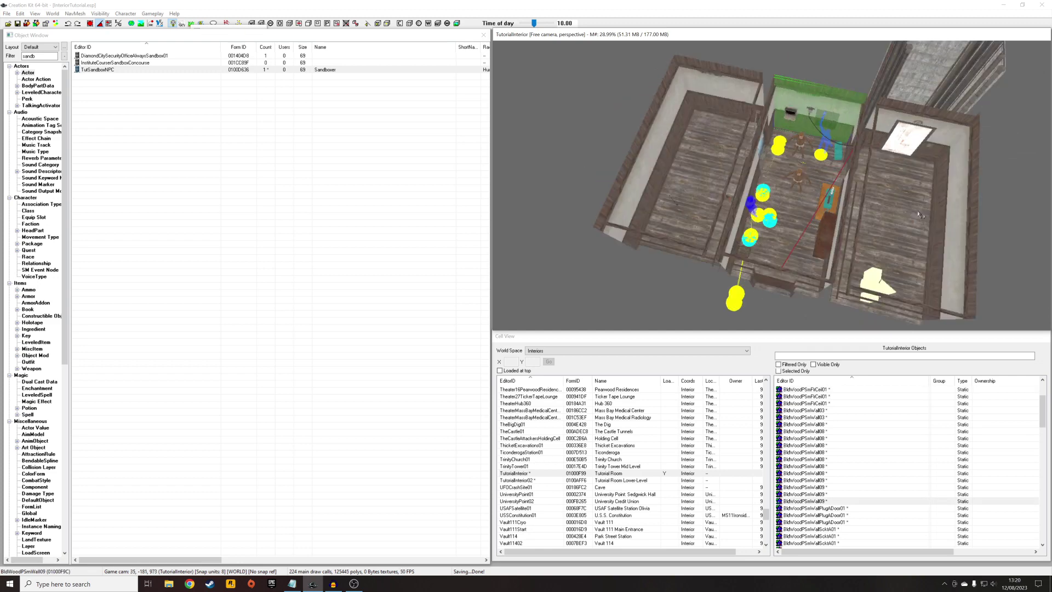
{"action": "left_click", "coordinate": [993, 212], "text": "ctrl"}
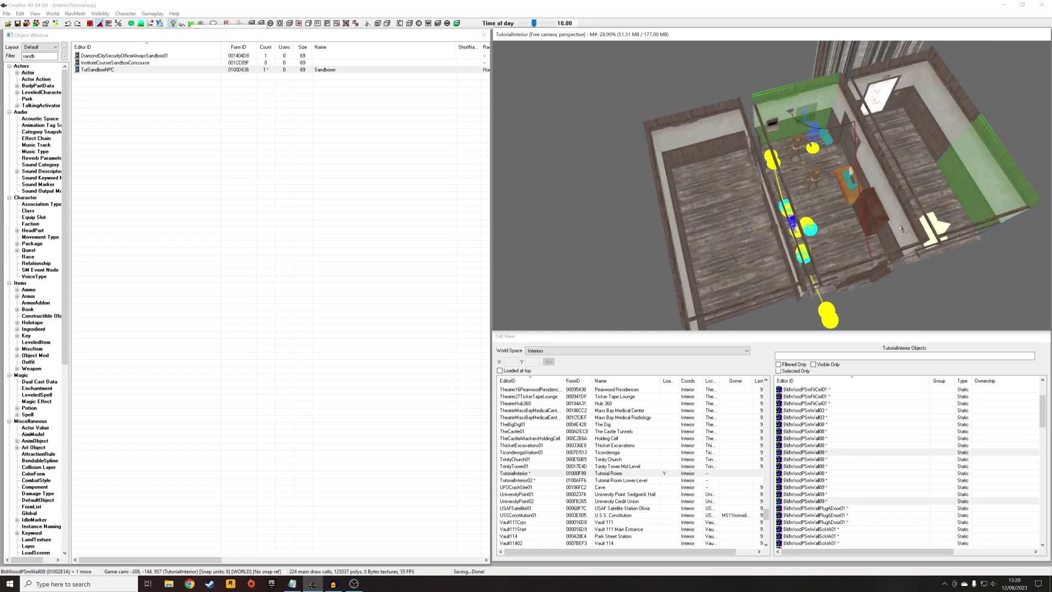
{"action": "left_click", "coordinate": [959, 229], "text": "ctrl"}
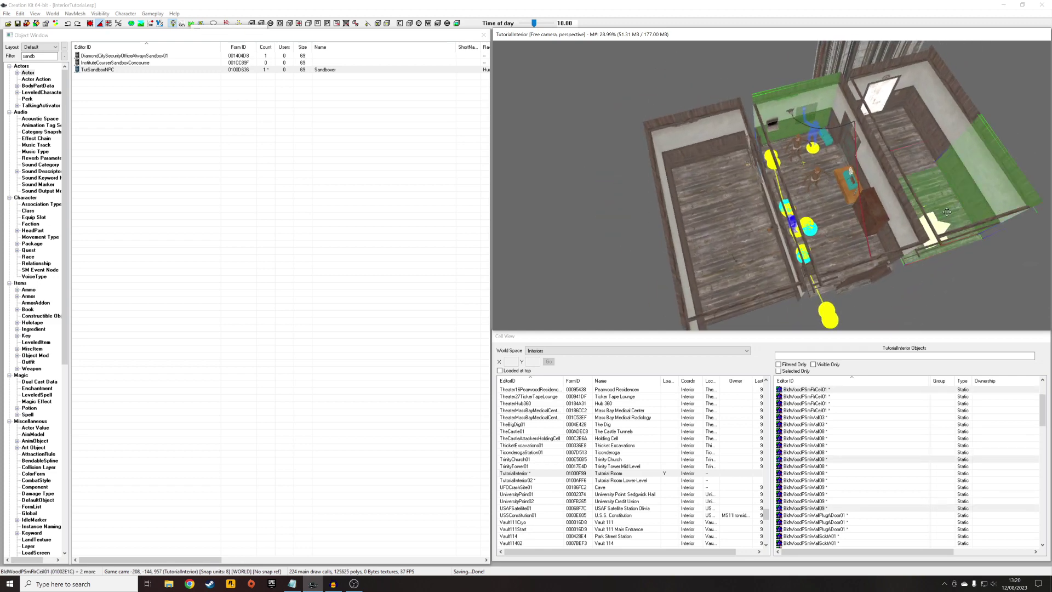
- Select the two dividing walls that separate the middle room from the rooms on both sides to inspect them
{"action": "left_click", "coordinate": [836, 116]}
{"action": "middle_click_drag", "start_coordinate": [831, 241], "coordinate": [731, 221], "text": "shift"}
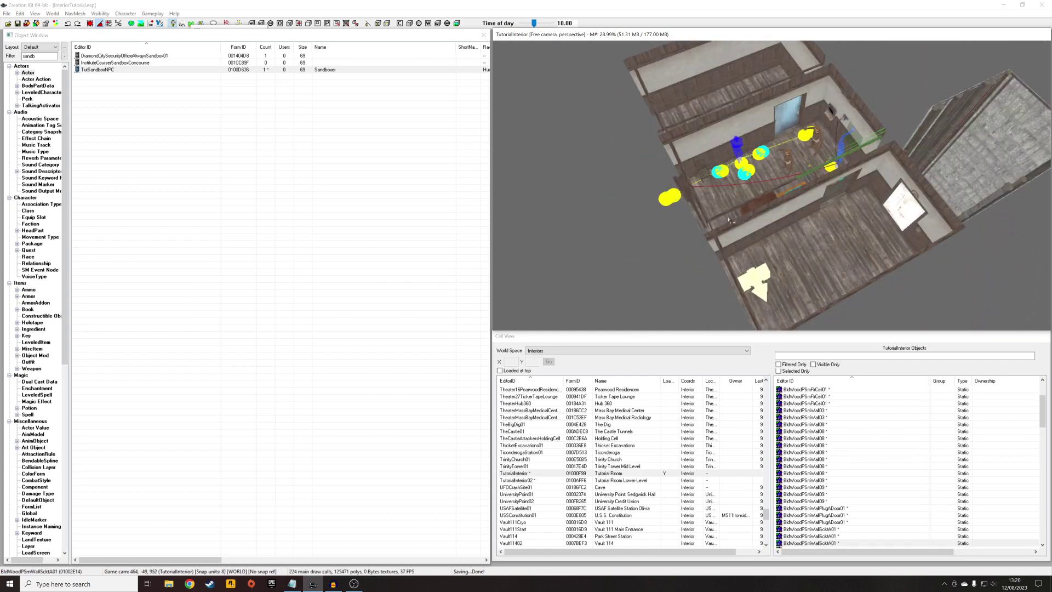
{"action": "left_click", "coordinate": [698, 156], "text": "ctrl"}
{"action": "middle_click_drag", "start_coordinate": [697, 154], "coordinate": [480, 91], "text": "shift"}
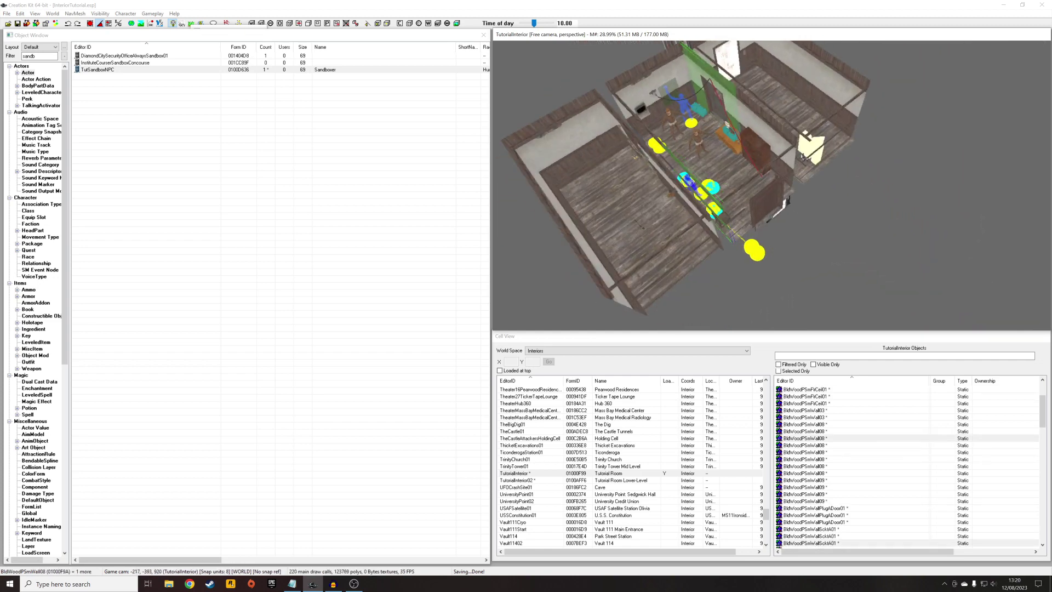
- Start a new activator volume based on the PackageSandboxPrimitive form, filtering the forms by SANDB
{"action": "left_click", "coordinate": [251, 6]}
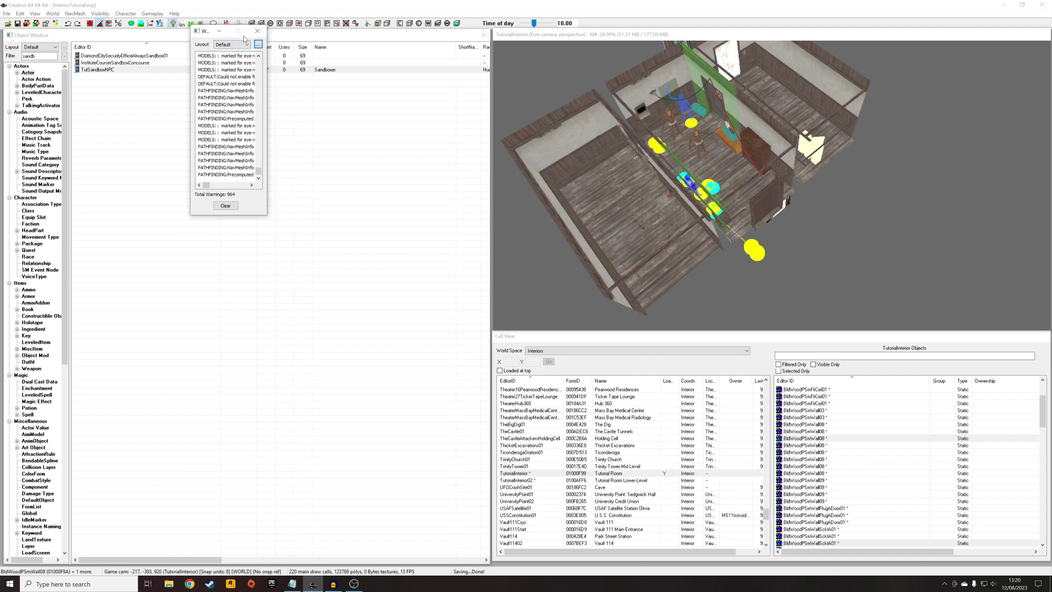
{"action": "left_click", "coordinate": [253, 31]}
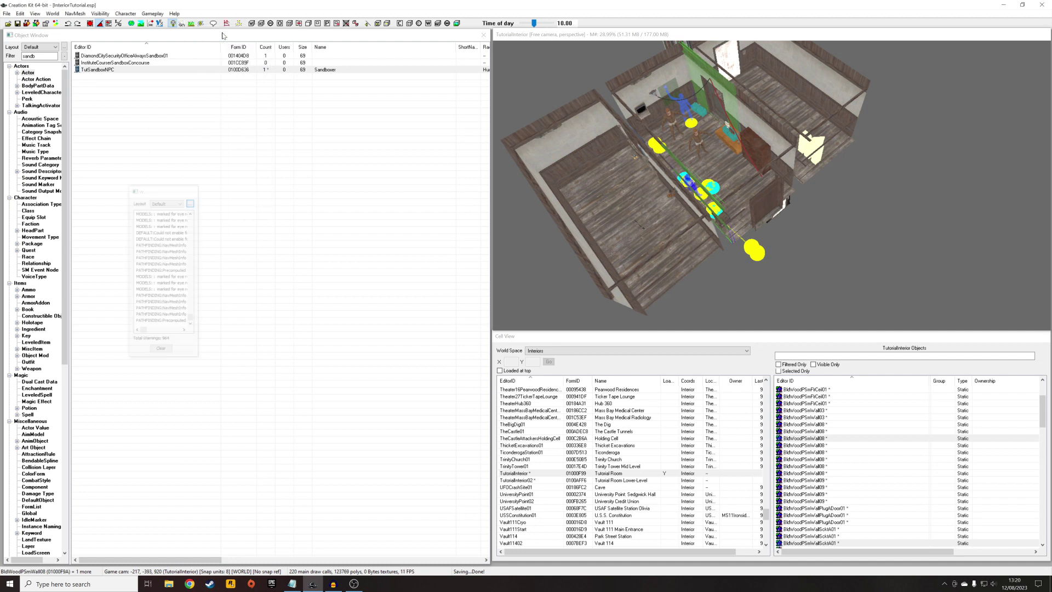
{"action": "left_click", "coordinate": [251, 24]}
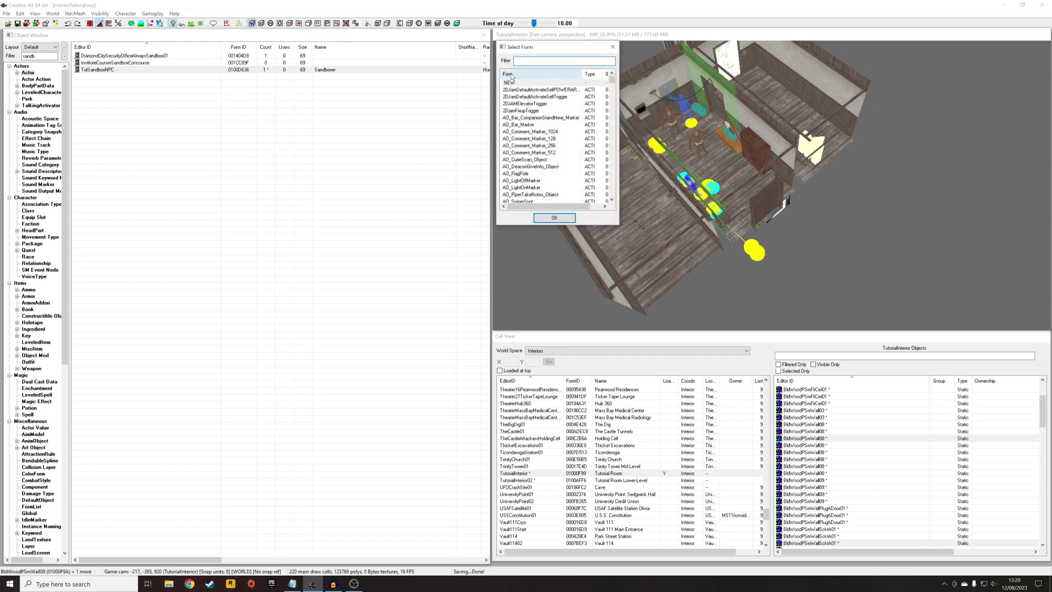
{"action": "type", "text": "SAN"}
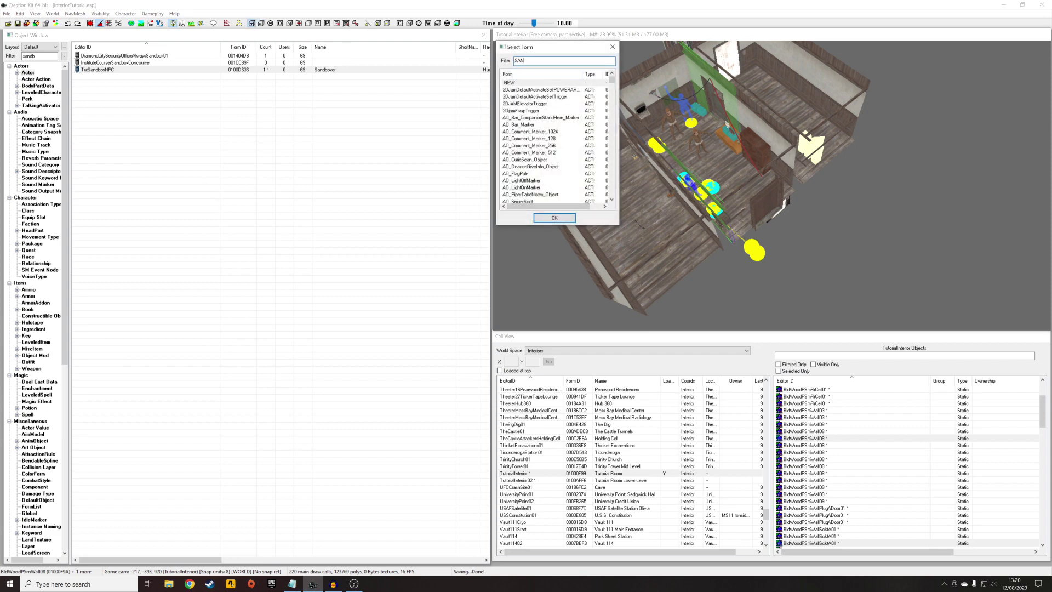
{"action": "type", "text": "DB"}
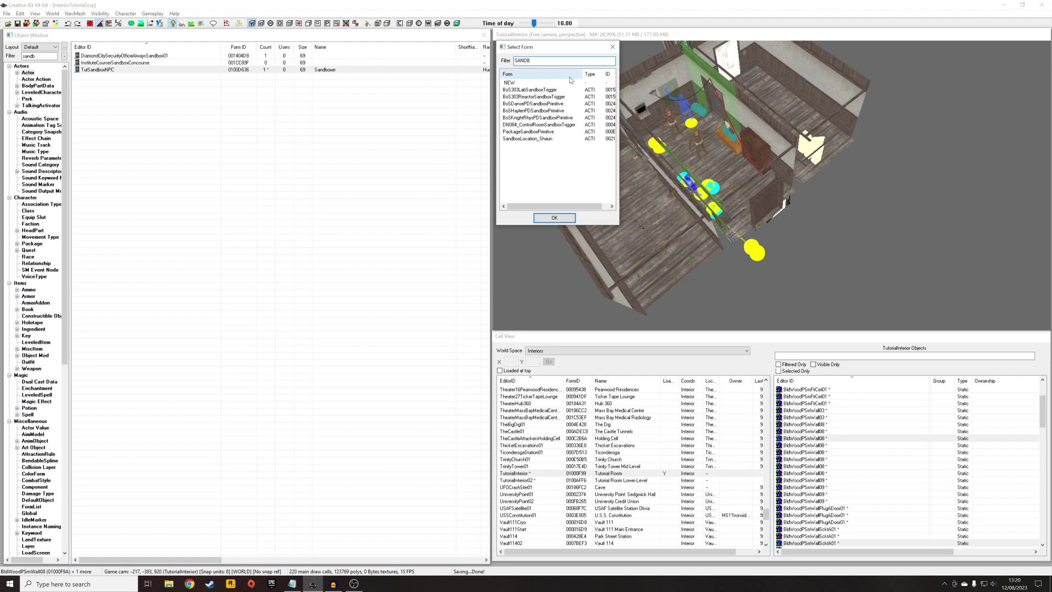
{"action": "left_click", "coordinate": [540, 132]}
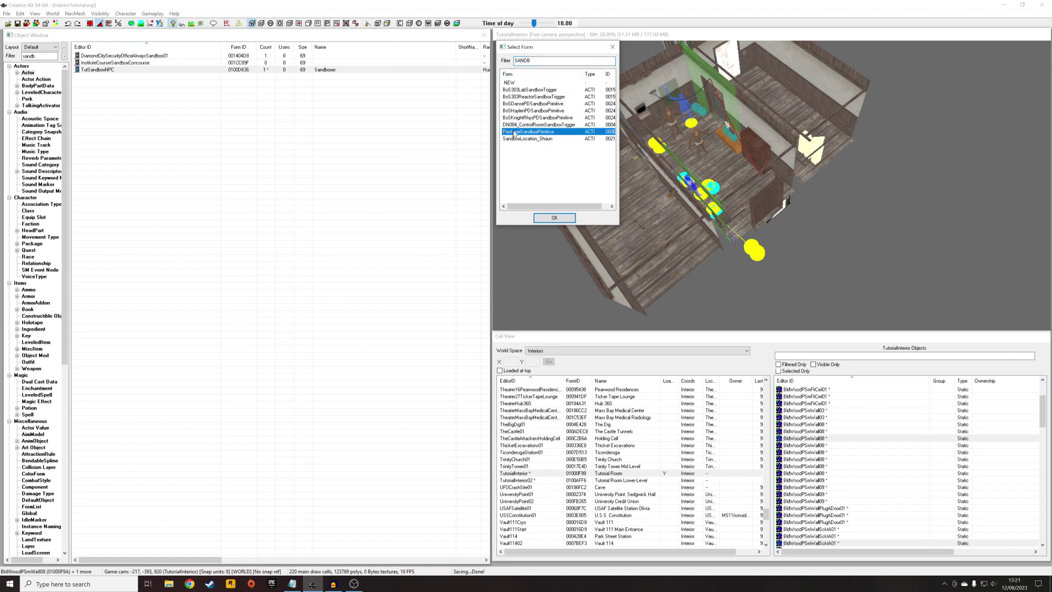
{"action": "double_click", "coordinate": [558, 133]}
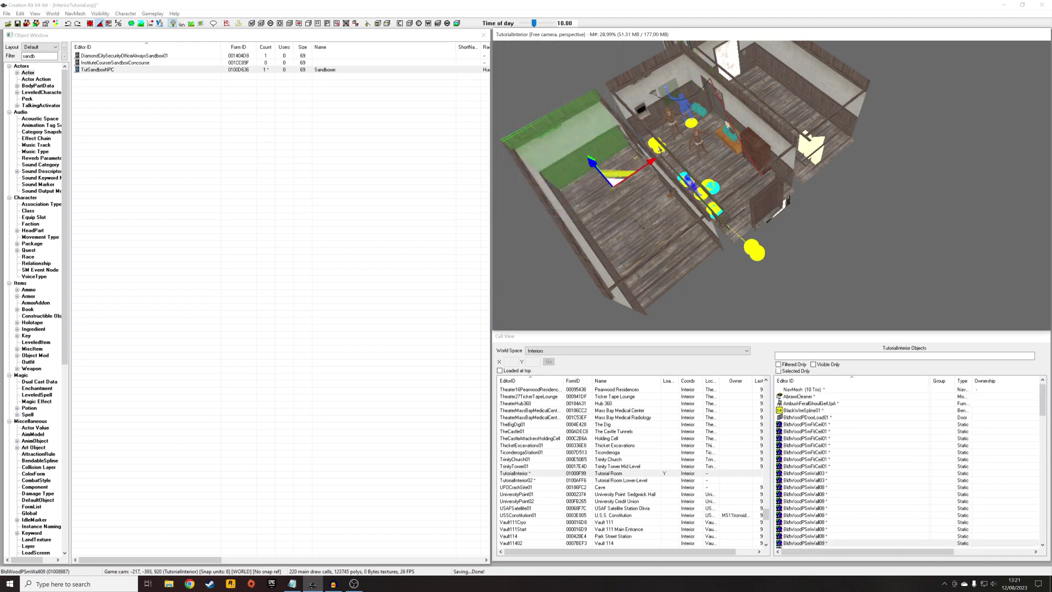
- Show the editor markers and examine the sandbox volume's extent around and inside the middle room
{"action": "left_click", "coordinate": [713, 171]}
{"action": "key", "text": "m"}
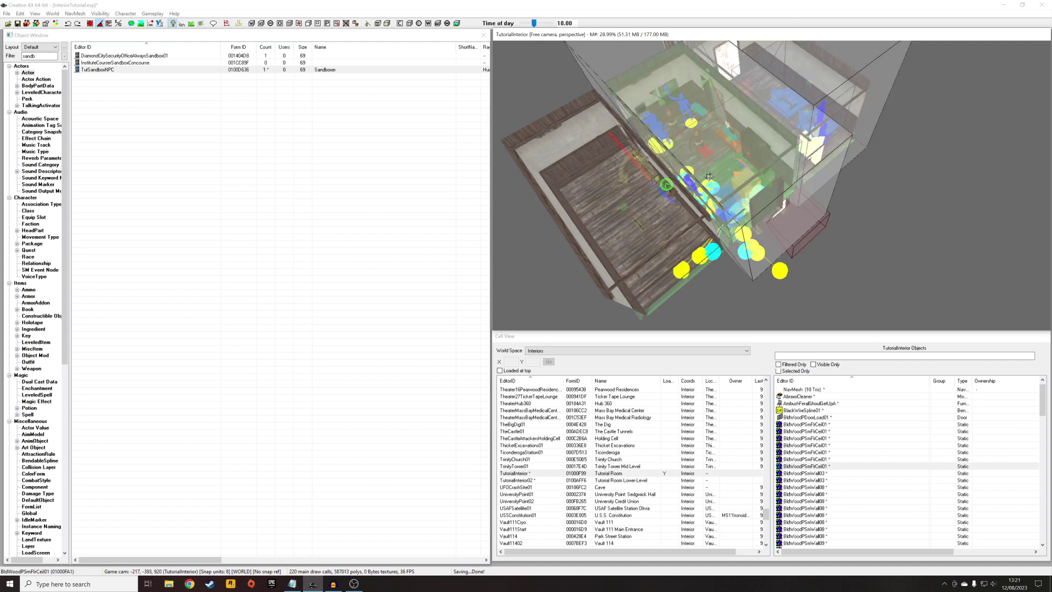
{"action": "scroll", "coordinate": [752, 178], "scroll_direction": "down", "scroll_amount": 3}
{"action": "mouse_move", "coordinate": [752, 177]}
{"action": "middle_mouse_down", "text": "shift"}
{"action": "mouse_move", "coordinate": [704, 82]}
{"action": "mouse_move", "coordinate": [735, 166]}
{"action": "mouse_move", "coordinate": [765, 183]}
{"action": "middle_mouse_up", "text": "shift"}
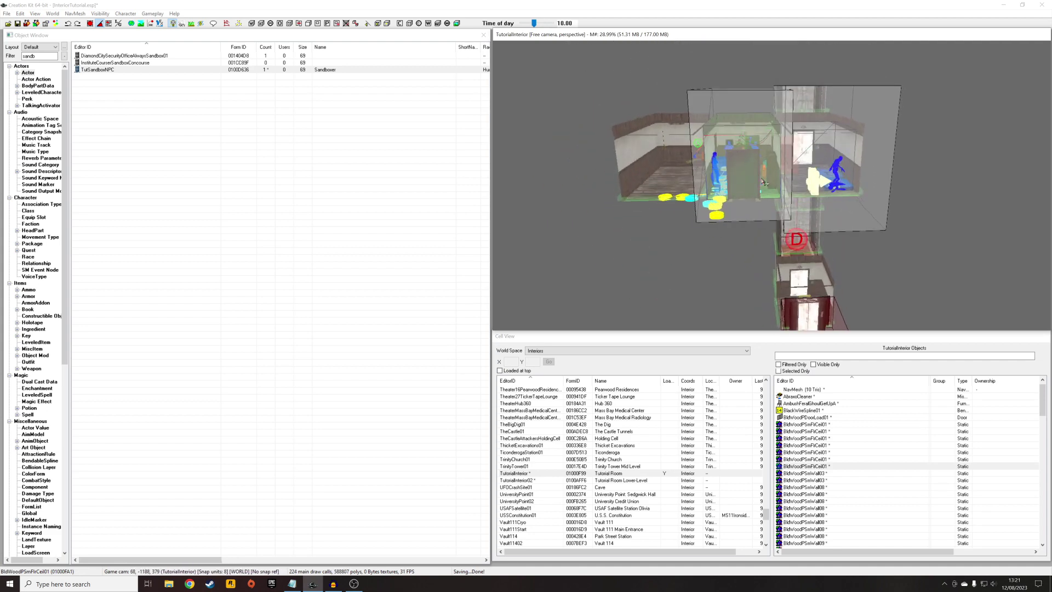
{"action": "scroll", "coordinate": [765, 183], "scroll_direction": "up", "scroll_amount": 8}
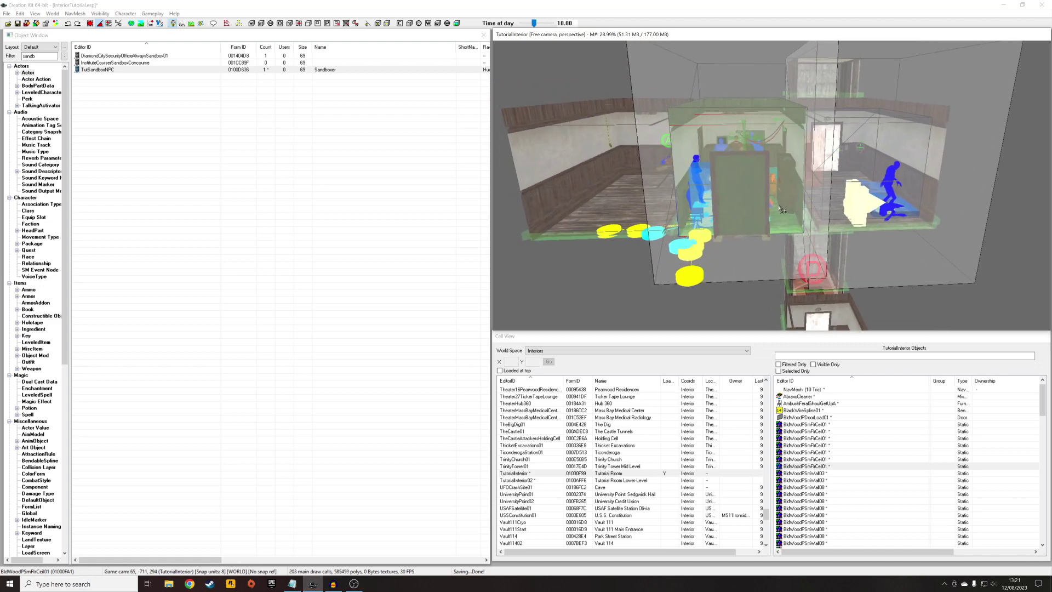
{"action": "scroll", "coordinate": [787, 205], "scroll_direction": "up", "scroll_amount": 10}
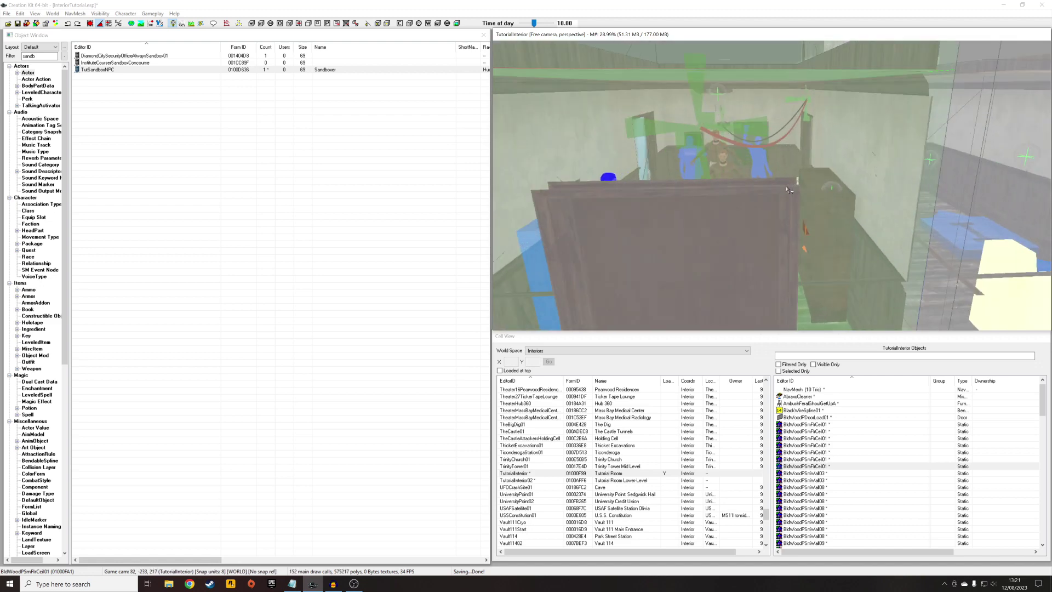
{"action": "middle_click_drag", "start_coordinate": [792, 167], "coordinate": [835, 202], "text": "shift"}
{"action": "scroll", "coordinate": [795, 177], "scroll_direction": "up", "scroll_amount": 5}
{"action": "scroll", "coordinate": [837, 203], "scroll_direction": "up", "scroll_amount": 1}
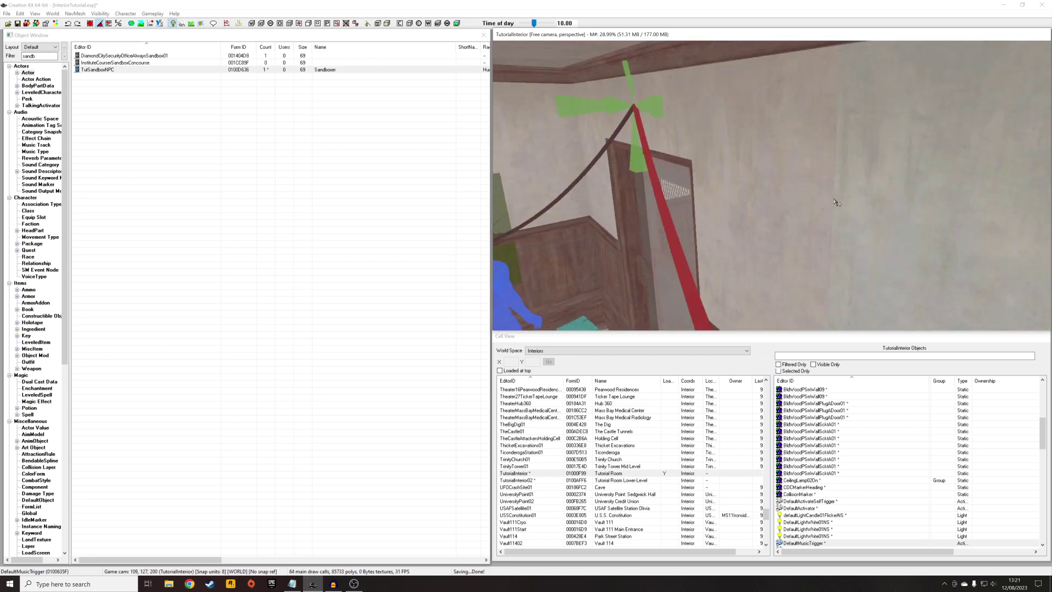
- Inspect the middle room's end walls by selecting them with the markers hidden, and show the markers again
{"action": "key", "text": "m"}
{"action": "left_click", "coordinate": [779, 156]}
{"action": "scroll", "coordinate": [779, 156], "scroll_direction": "down", "scroll_amount": 5}
{"action": "middle_click_drag", "start_coordinate": [778, 155], "coordinate": [743, 152], "text": "shift"}
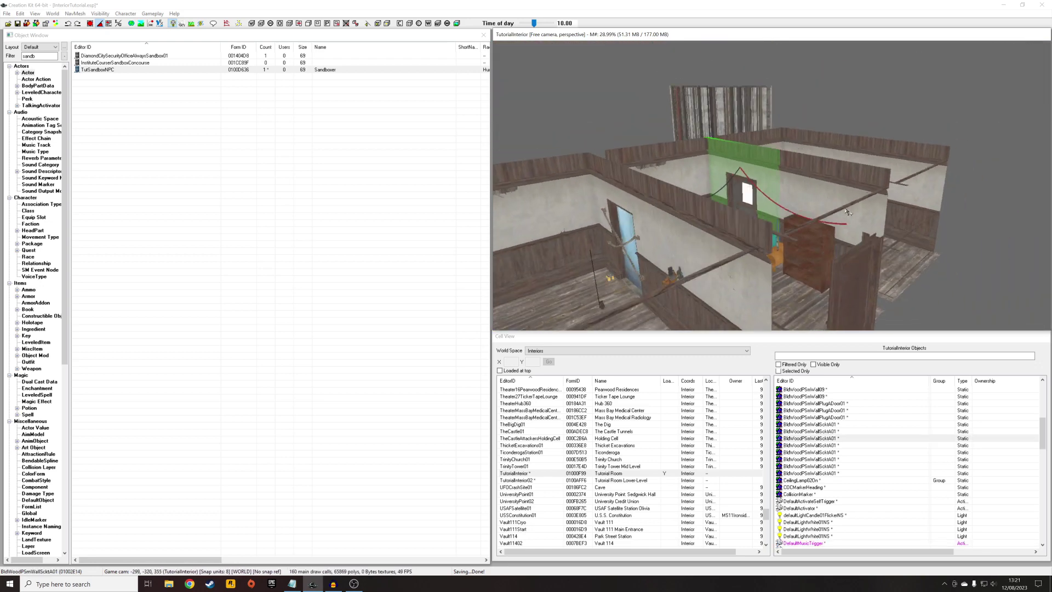
{"action": "left_click", "coordinate": [732, 107]}
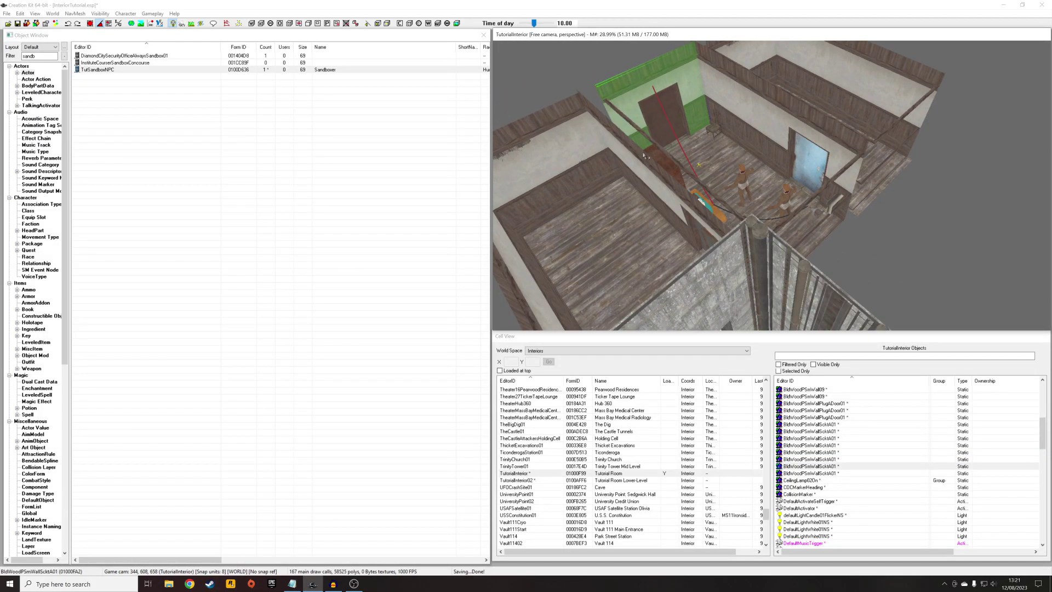
{"action": "key", "text": "m"}
{"action": "middle_click_drag", "start_coordinate": [813, 173], "coordinate": [274, 117], "text": "shift"}
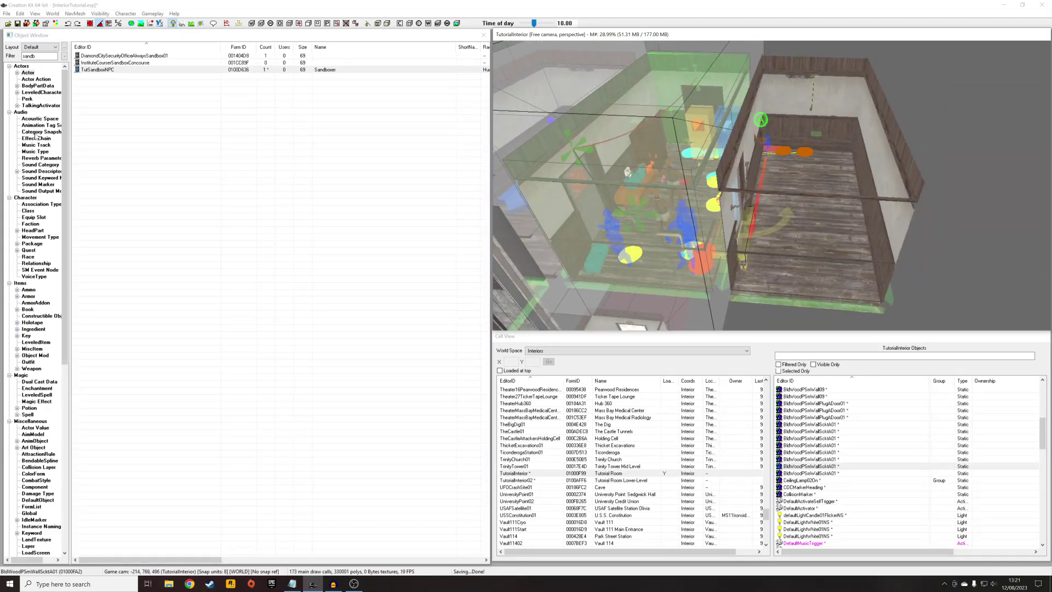
- Try generating a PackageSandboxPrimitive volume from the empty room's outer wall and stretching it across the floor, and delete it
{"action": "left_click", "coordinate": [883, 148]}
{"action": "middle_click_drag", "start_coordinate": [882, 148], "coordinate": [384, 66], "text": "shift"}
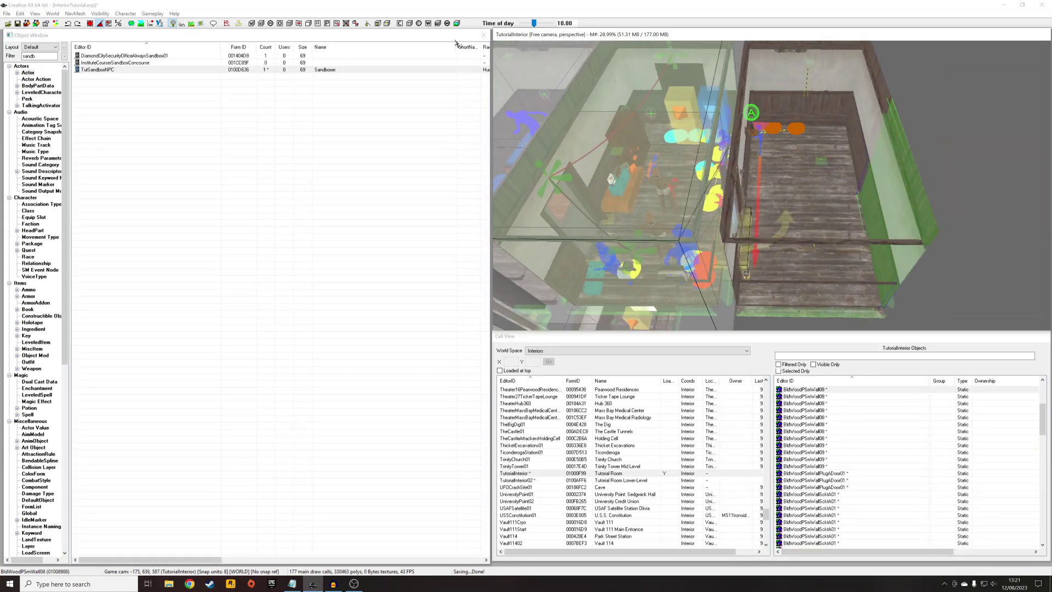
{"action": "left_click", "coordinate": [251, 24]}
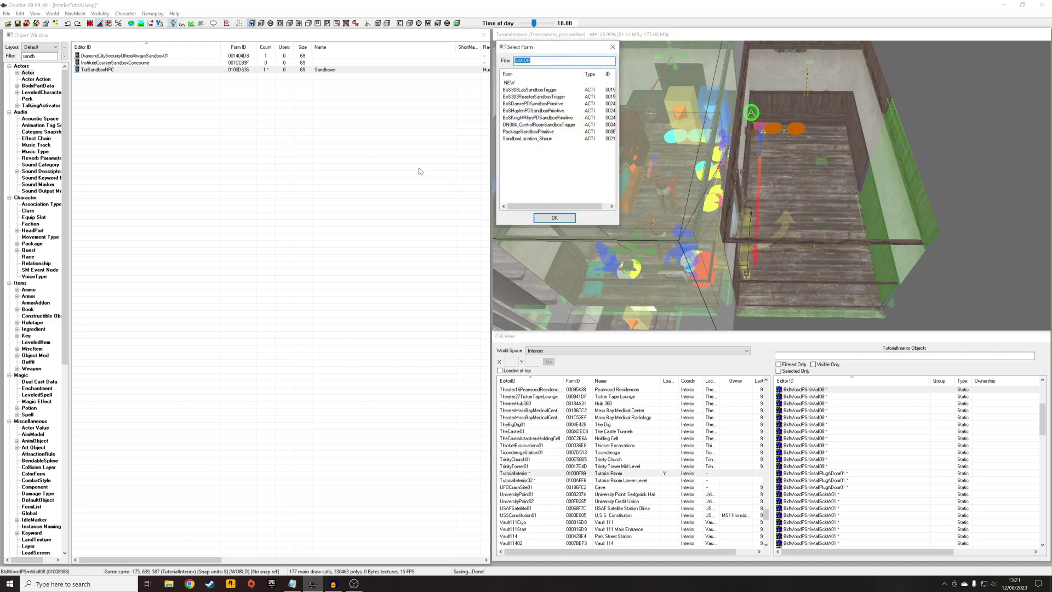
{"action": "double_click", "coordinate": [529, 132]}
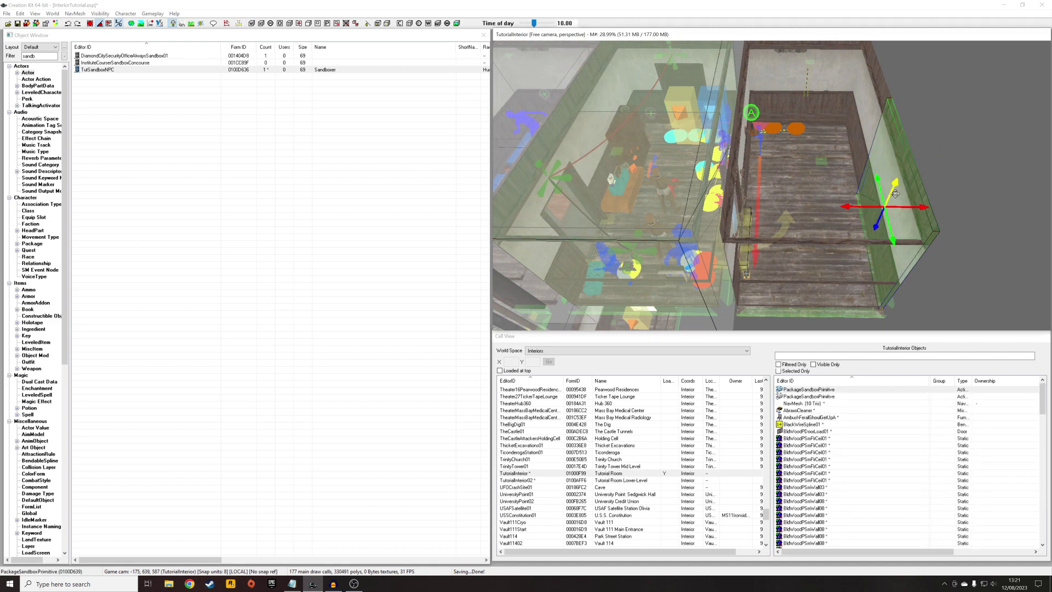
{"action": "middle_click_drag", "start_coordinate": [895, 193], "coordinate": [864, 214], "text": "shift"}
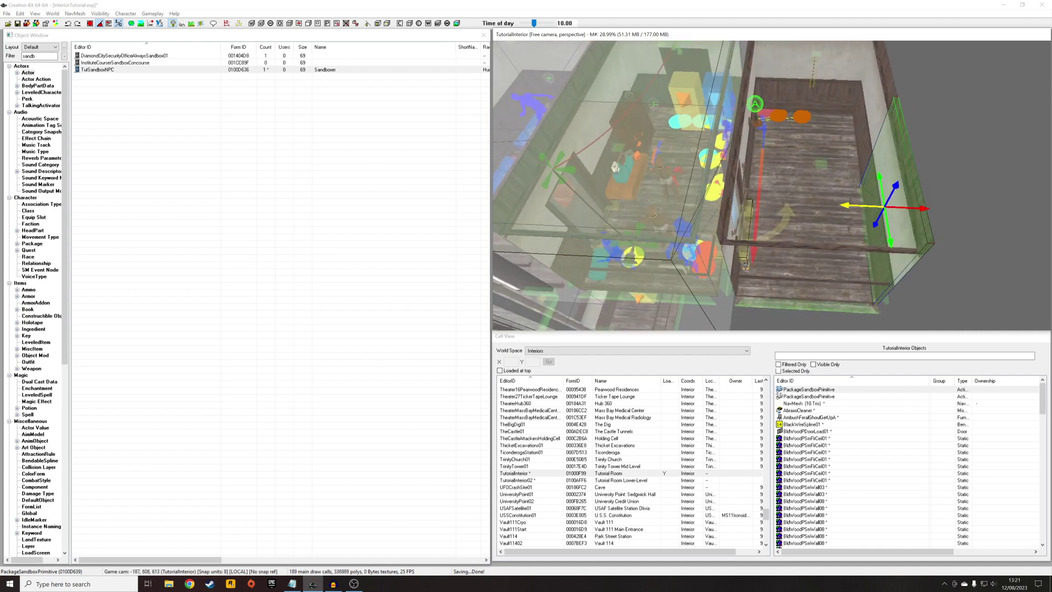
{"action": "left_click_drag", "start_coordinate": [846, 206], "coordinate": [769, 199]}
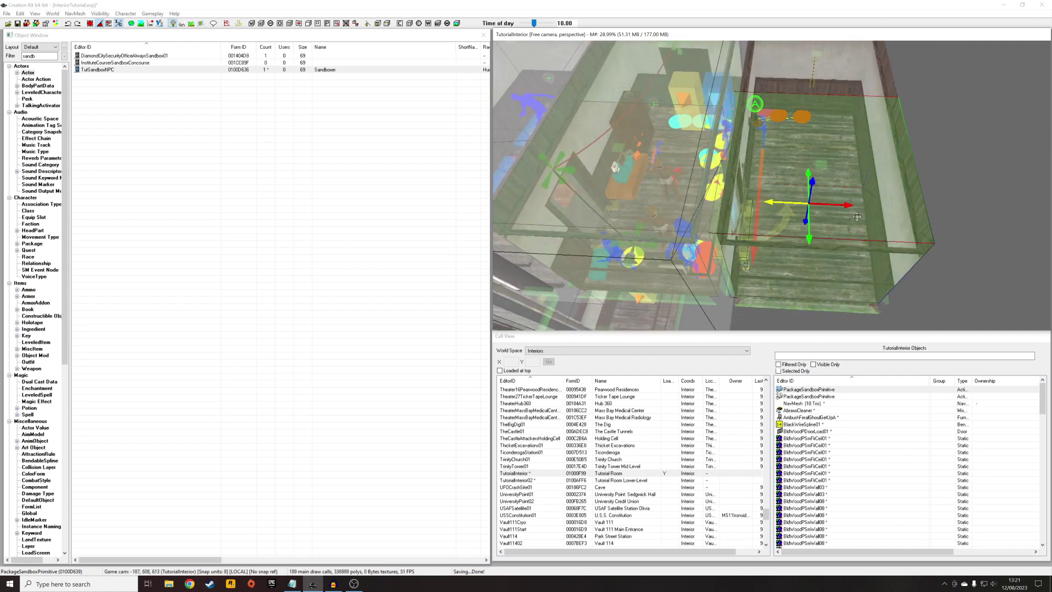
{"action": "key", "text": "Delete"}
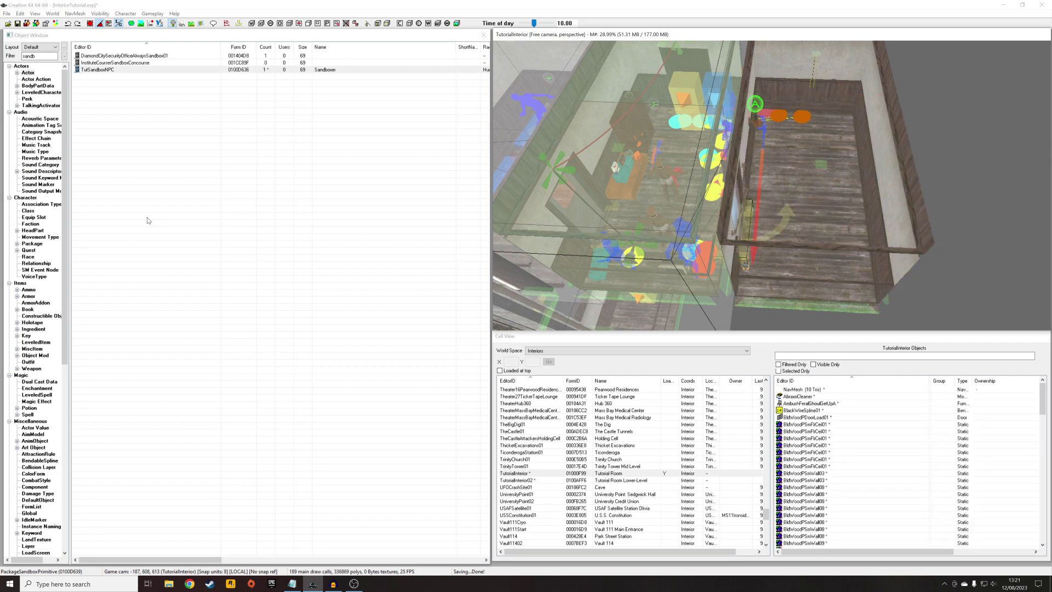
- Try placing the PackageSandboxPrimitive activator from the object list into the empty room and shifting it, and delete it
{"action": "left_click", "coordinate": [41, 186]}
{"action": "scroll", "coordinate": [60, 411], "scroll_direction": "down", "scroll_amount": 15}
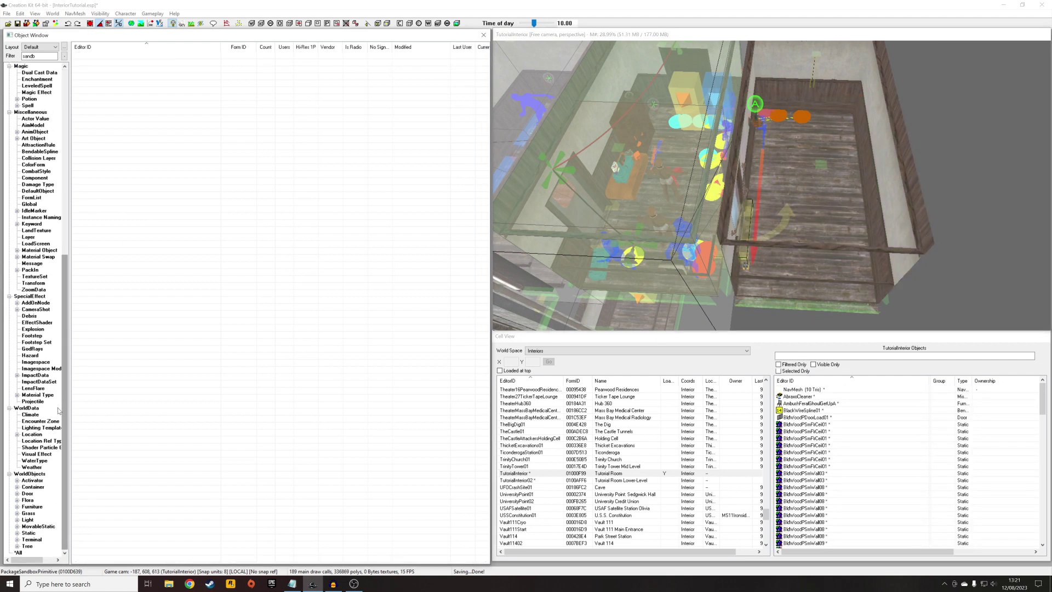
{"action": "left_click", "coordinate": [40, 482]}
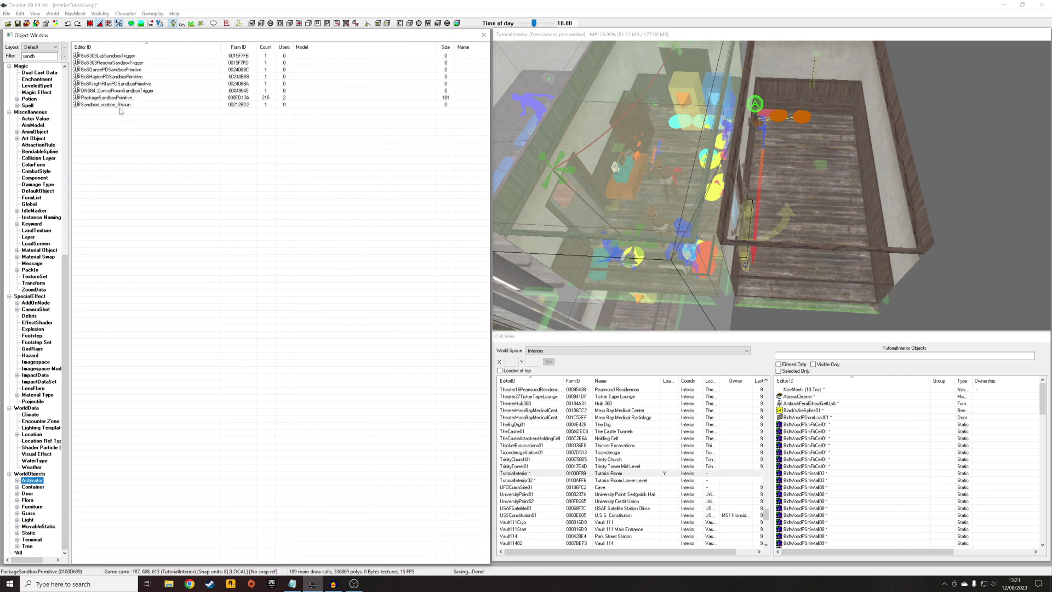
{"action": "left_click", "coordinate": [117, 99]}
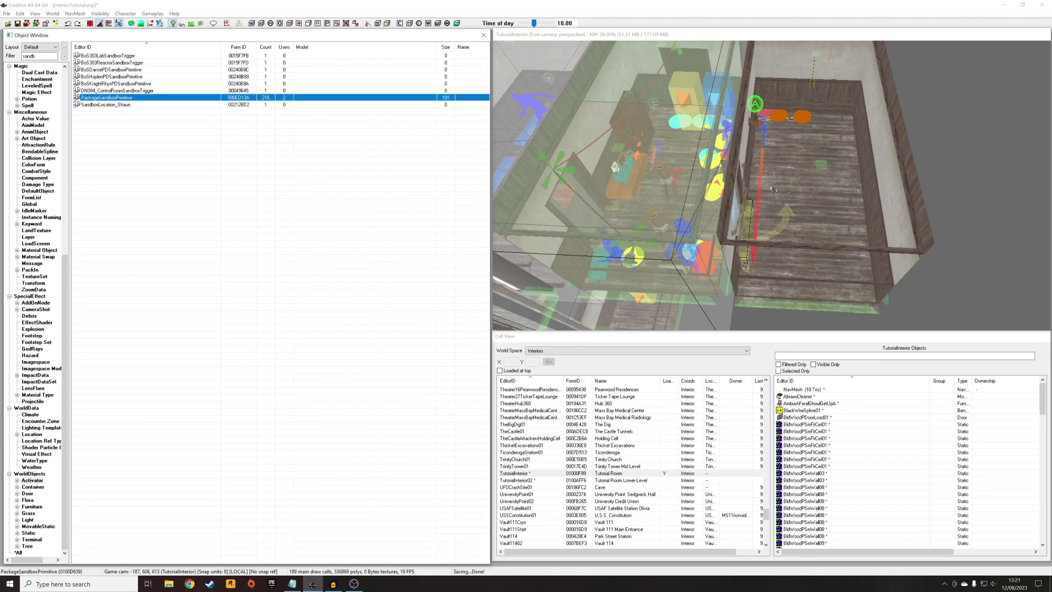
{"action": "left_click_drag", "start_coordinate": [842, 222], "coordinate": [817, 202]}
{"action": "left_click", "coordinate": [798, 211]}
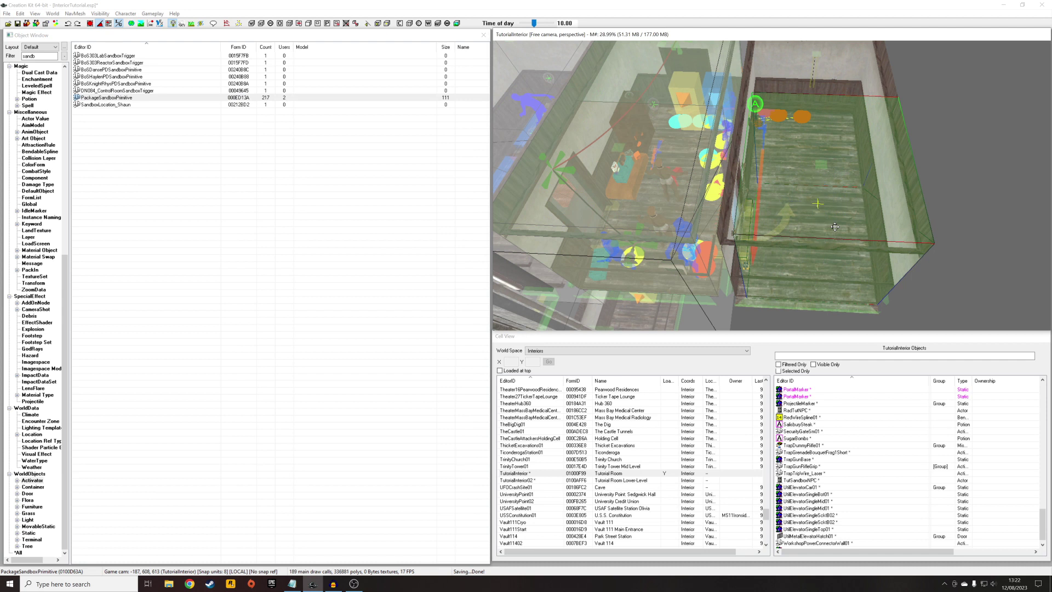
{"action": "mouse_move", "coordinate": [835, 227]}
{"action": "left_mouse_down"}
{"action": "mouse_move", "coordinate": [817, 173]}
{"action": "mouse_move", "coordinate": [838, 224]}
{"action": "mouse_move", "coordinate": [853, 219]}
{"action": "left_mouse_up"}
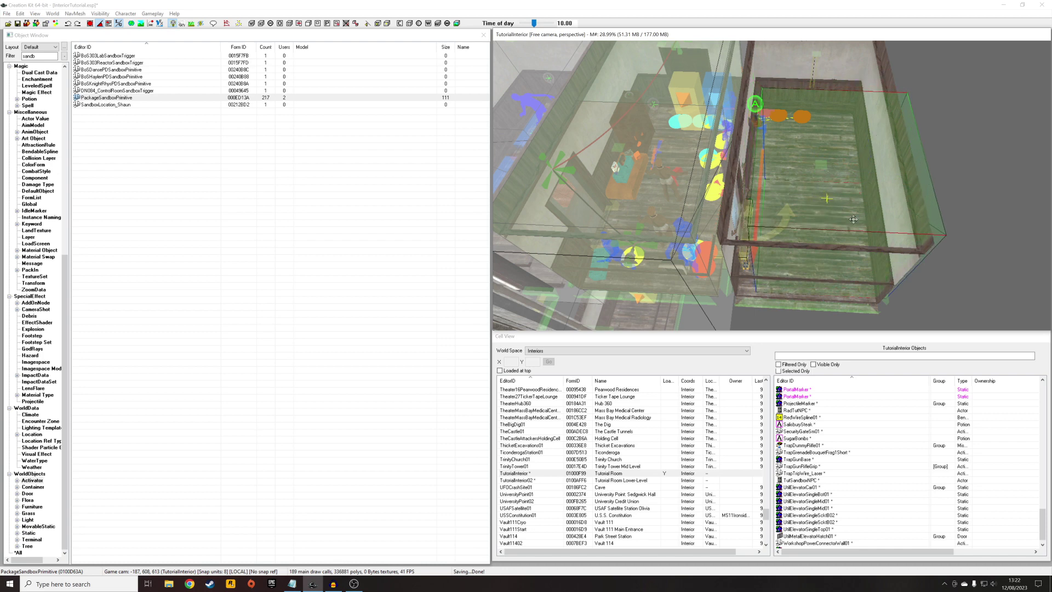
{"action": "key", "text": "Delete"}
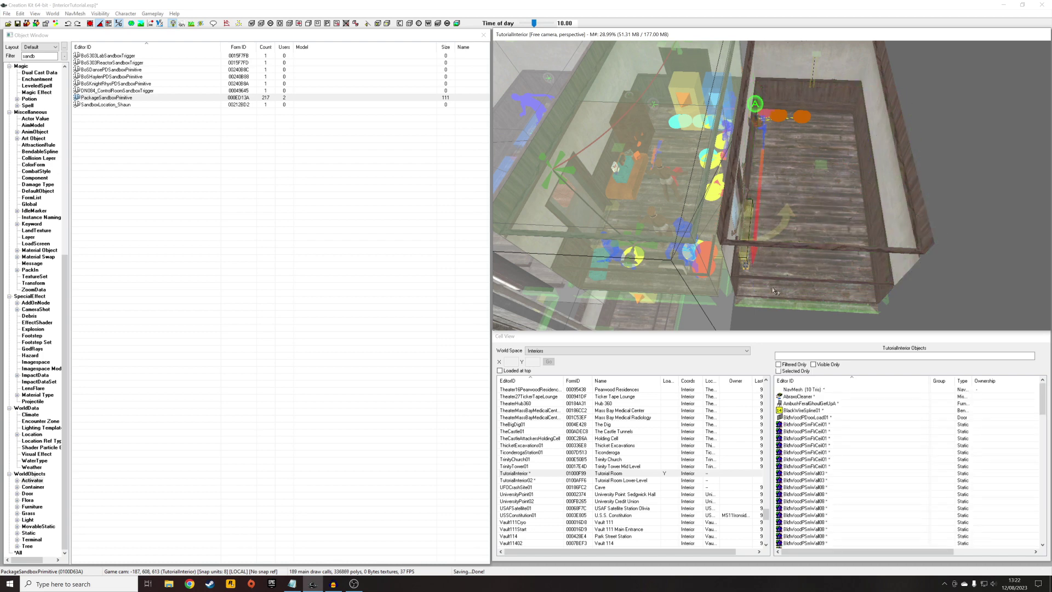
- Filter the cell's objects by "sand", inspect the PackageSandboxPrimitive volume in the middle room, and save the plugin
{"action": "left_click", "coordinate": [792, 358]}
{"action": "type", "text": "sand"}
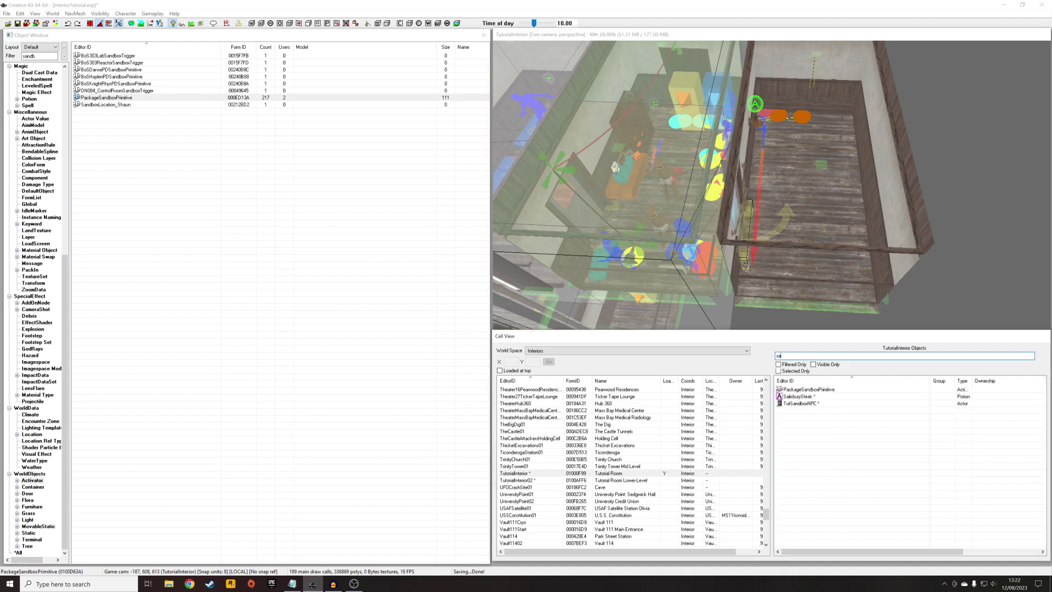
{"action": "left_click", "coordinate": [805, 389]}
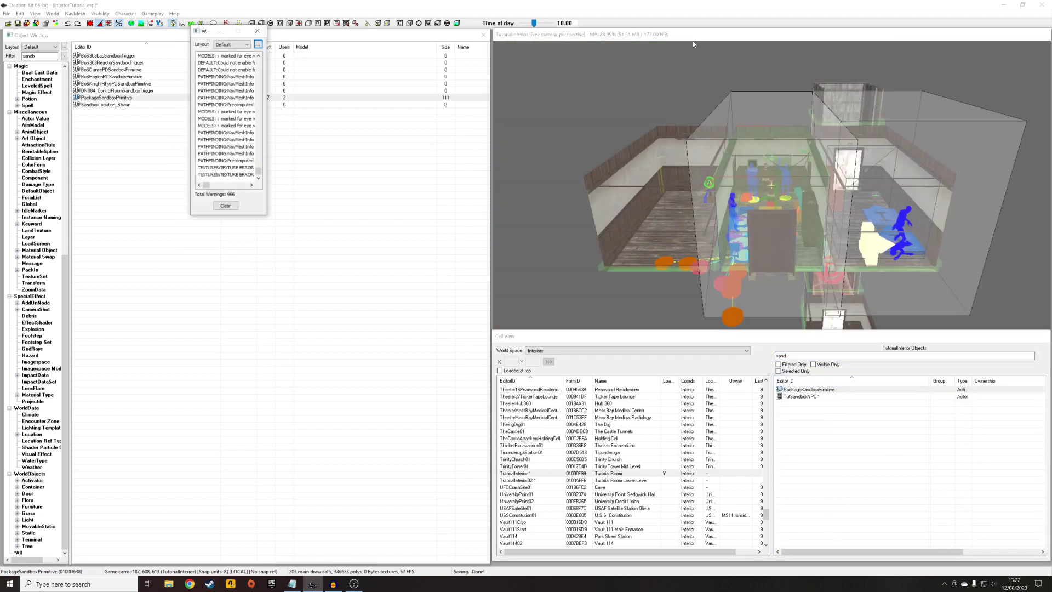
{"action": "scroll", "coordinate": [813, 196], "scroll_direction": "up", "scroll_amount": 5}
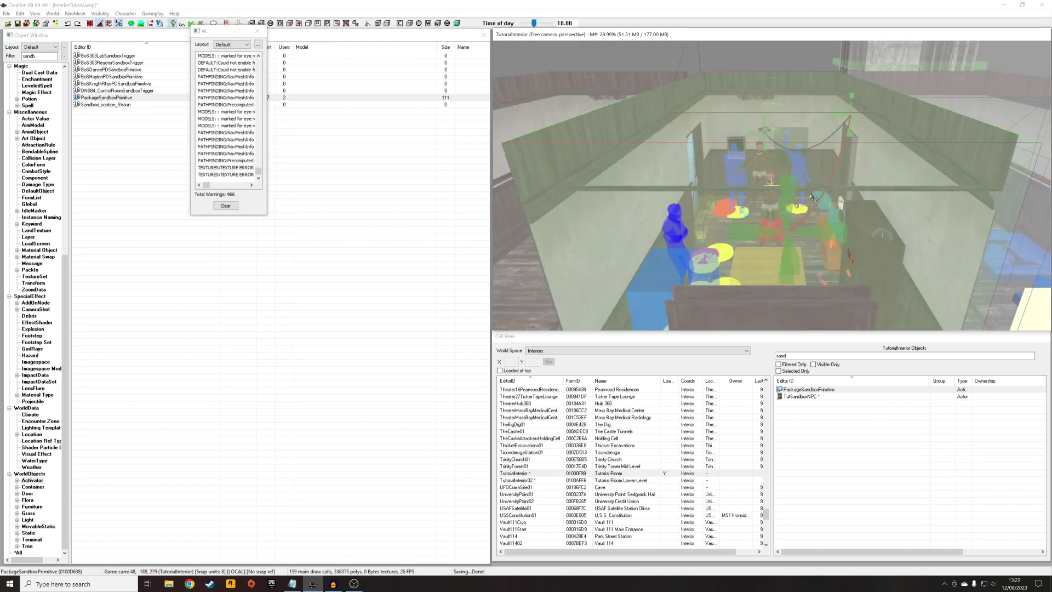
{"action": "scroll", "coordinate": [813, 196], "scroll_direction": "up", "scroll_amount": 5}
{"action": "scroll", "coordinate": [814, 196], "scroll_direction": "up", "scroll_amount": 2}
{"action": "scroll", "coordinate": [822, 187], "scroll_direction": "down", "scroll_amount": 8}
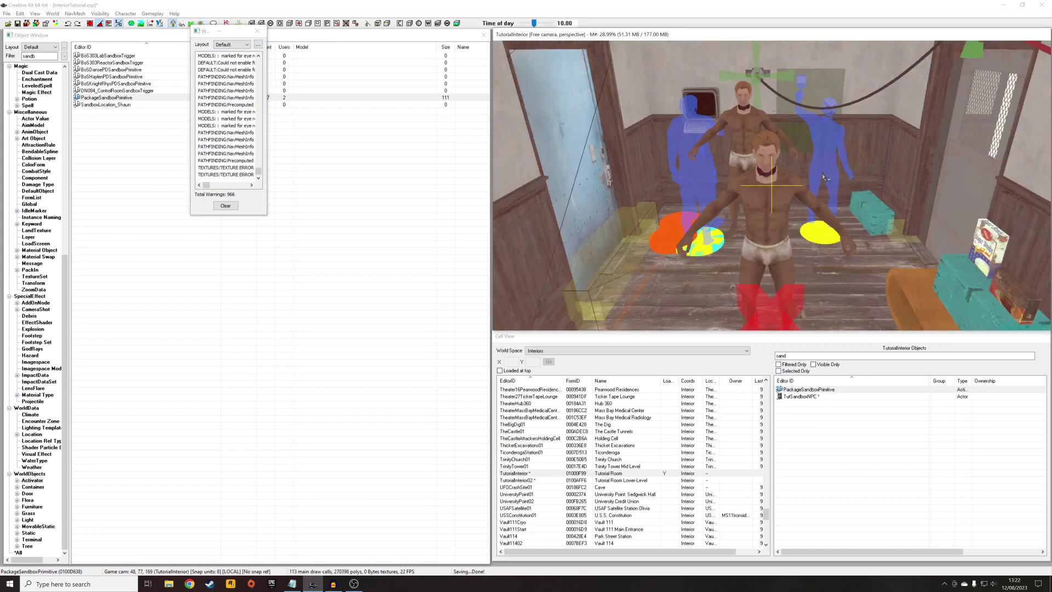
{"action": "scroll", "coordinate": [771, 229], "scroll_direction": "down", "scroll_amount": 5}
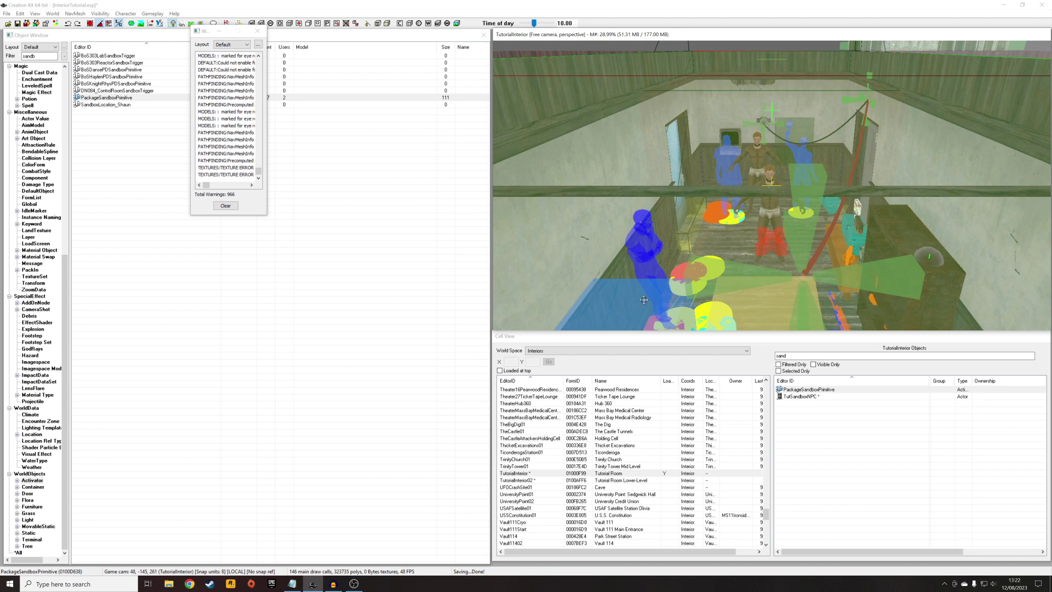
{"action": "left_click", "coordinate": [18, 24]}
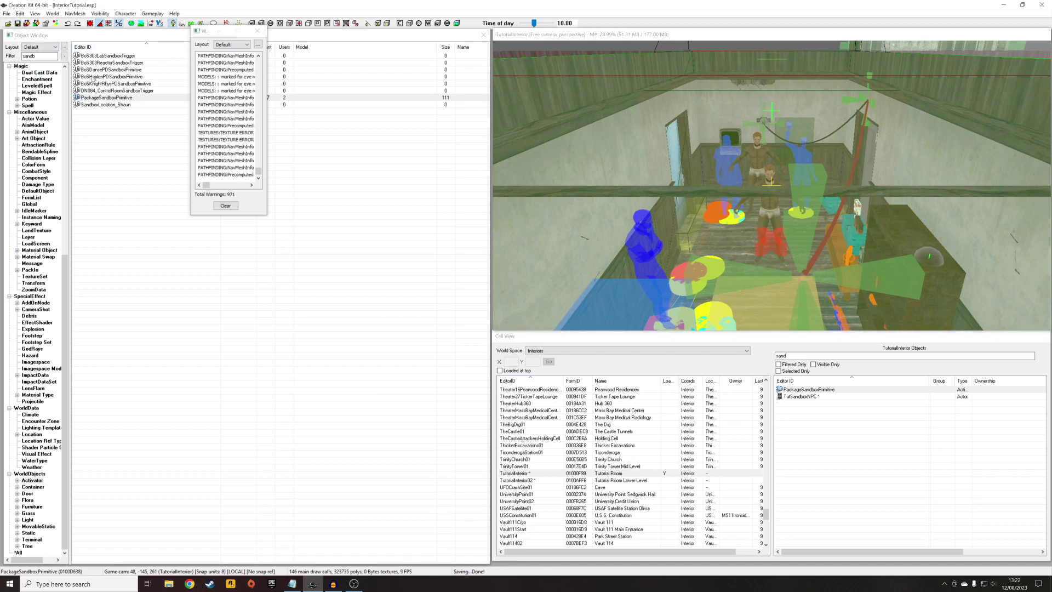
- Open the TutSandboxNPC actor for editing and show its AI package list
{"action": "left_click", "coordinate": [37, 72]}
{"action": "scroll", "coordinate": [44, 91], "scroll_direction": "up", "scroll_amount": 15}
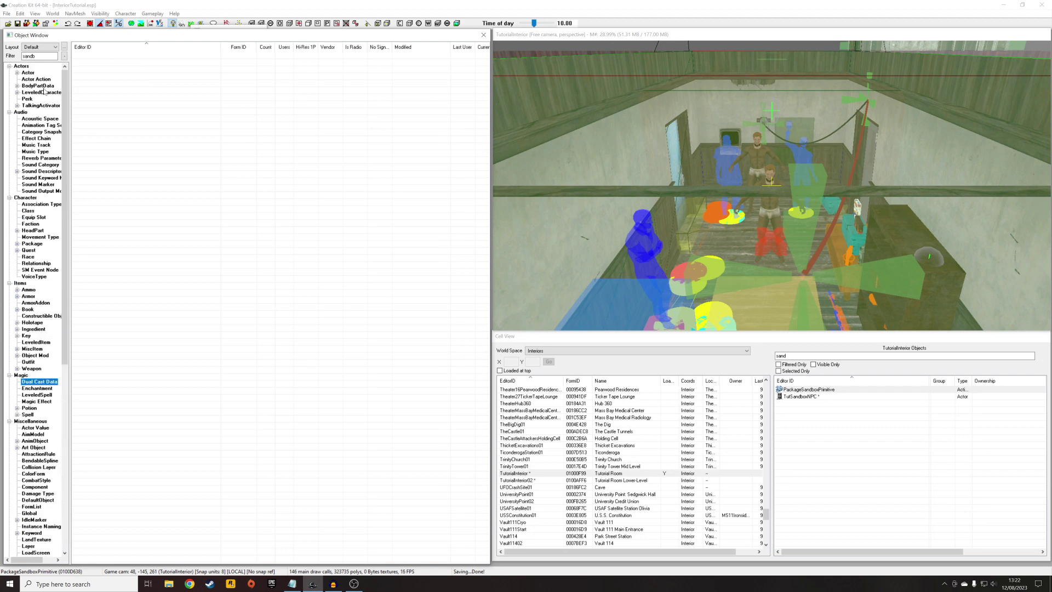
{"action": "left_click", "coordinate": [27, 73]}
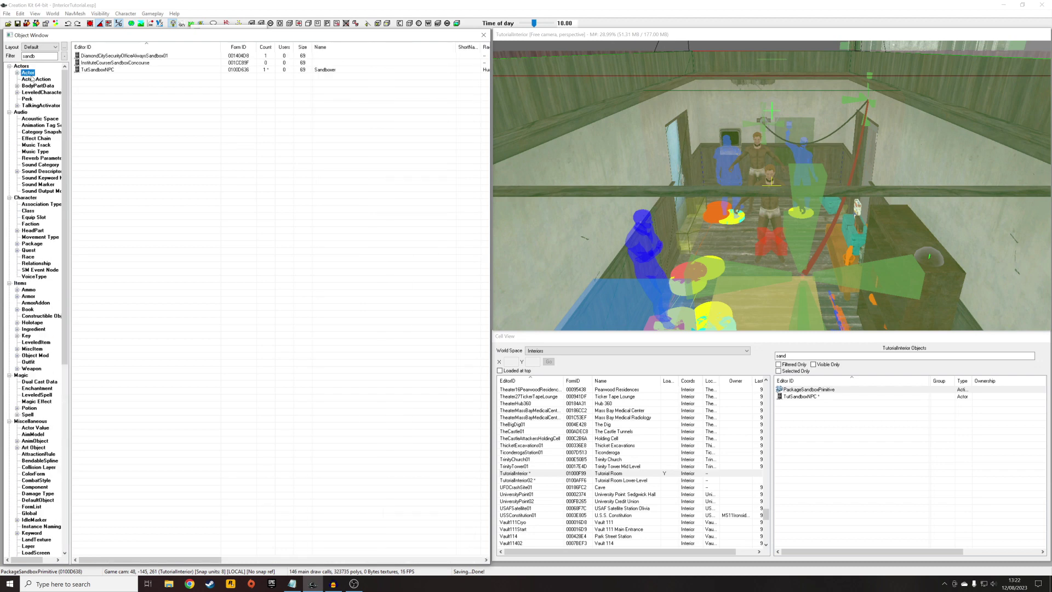
{"action": "left_click", "coordinate": [107, 70]}
{"action": "key", "text": "Delete"}
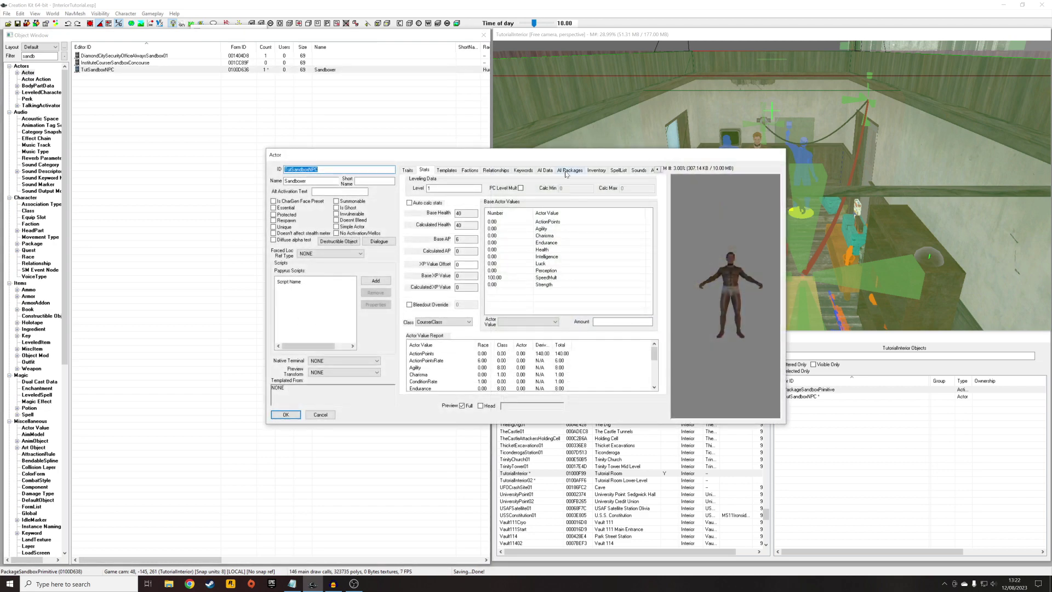
{"action": "left_click", "coordinate": [568, 171]}
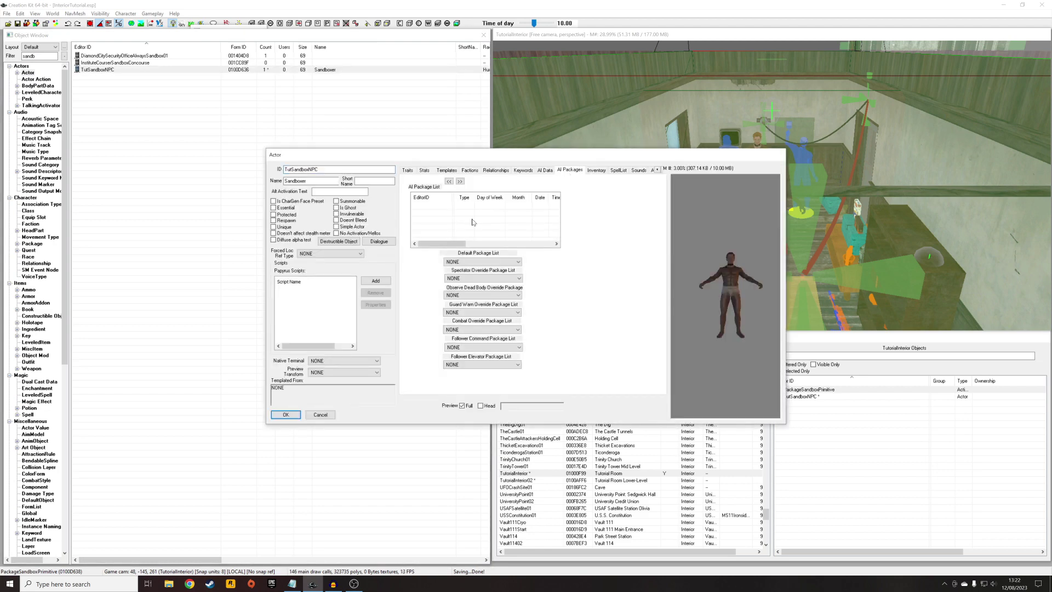
- Create a new AI package for the actor with the ID TutSandboxPackage and the Sandbox package template
{"action": "right_click", "coordinate": [473, 222]}
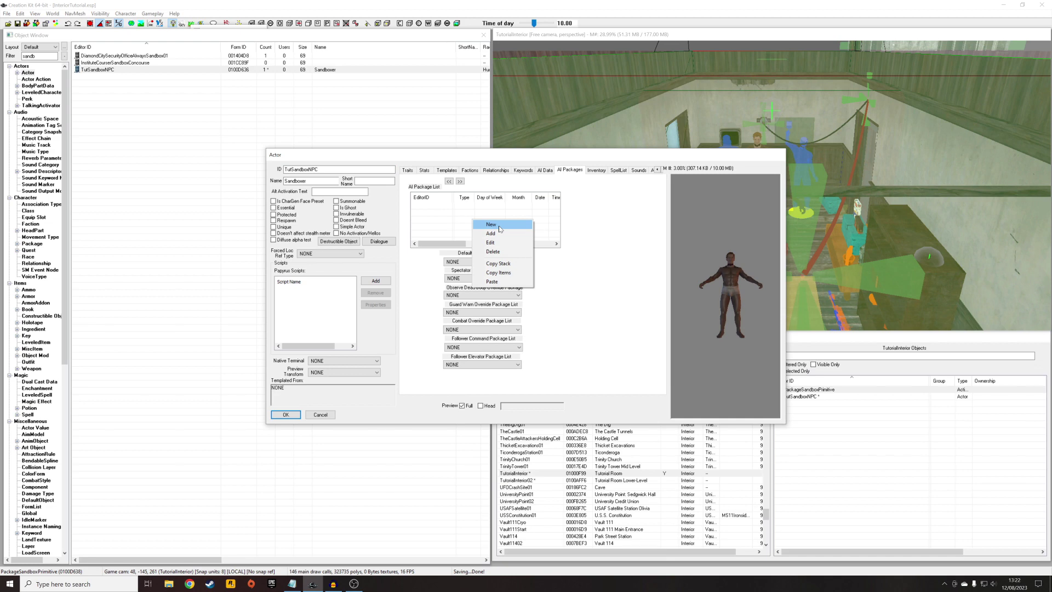
{"action": "left_click", "coordinate": [496, 226]}
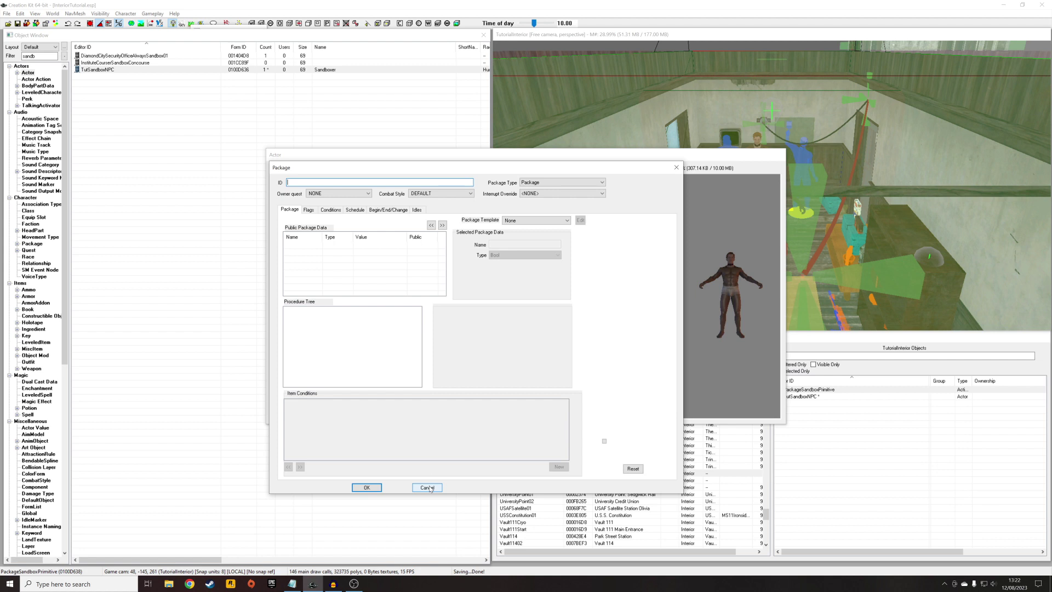
{"action": "type", "text": "TutSandboxPackage"}
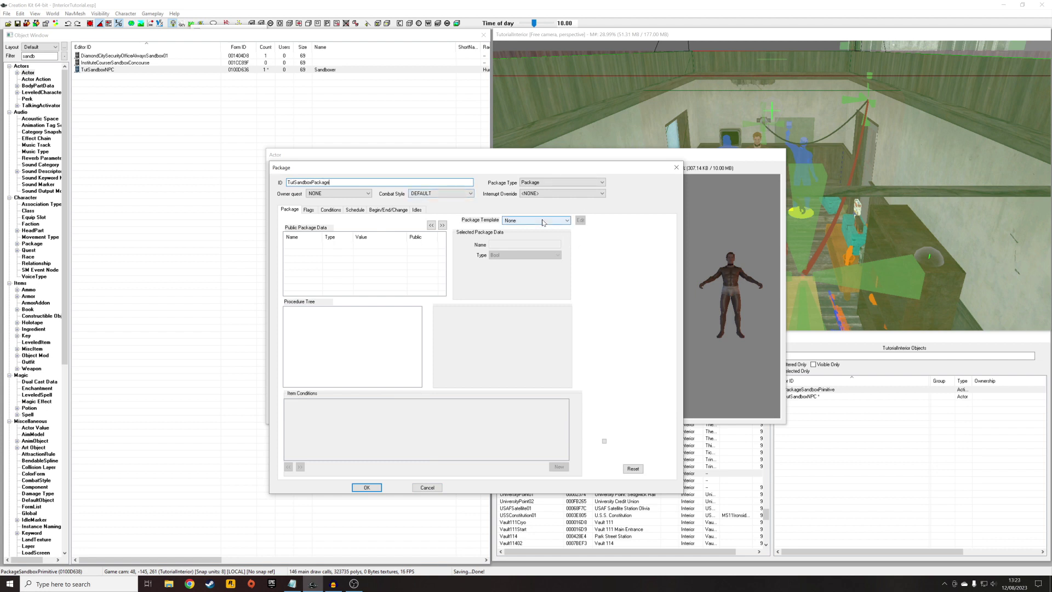
{"action": "left_click", "coordinate": [542, 220]}
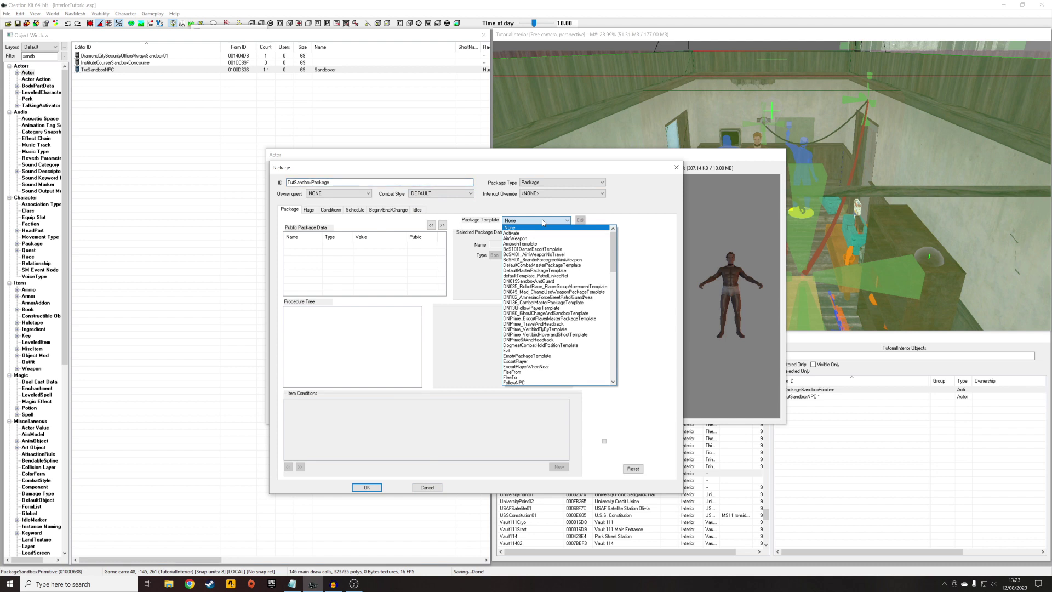
{"action": "key", "text": "s"}
{"action": "left_click", "coordinate": [543, 221]}
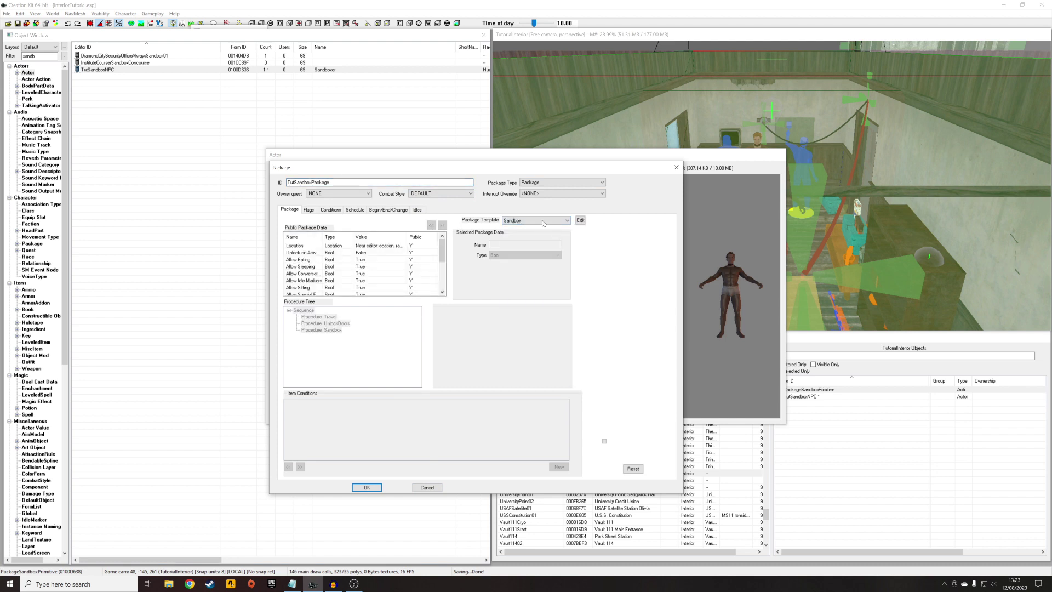
- Set the package's Location data to a linked reference with the keyword LinkCustom01
{"action": "left_click", "coordinate": [376, 247]}
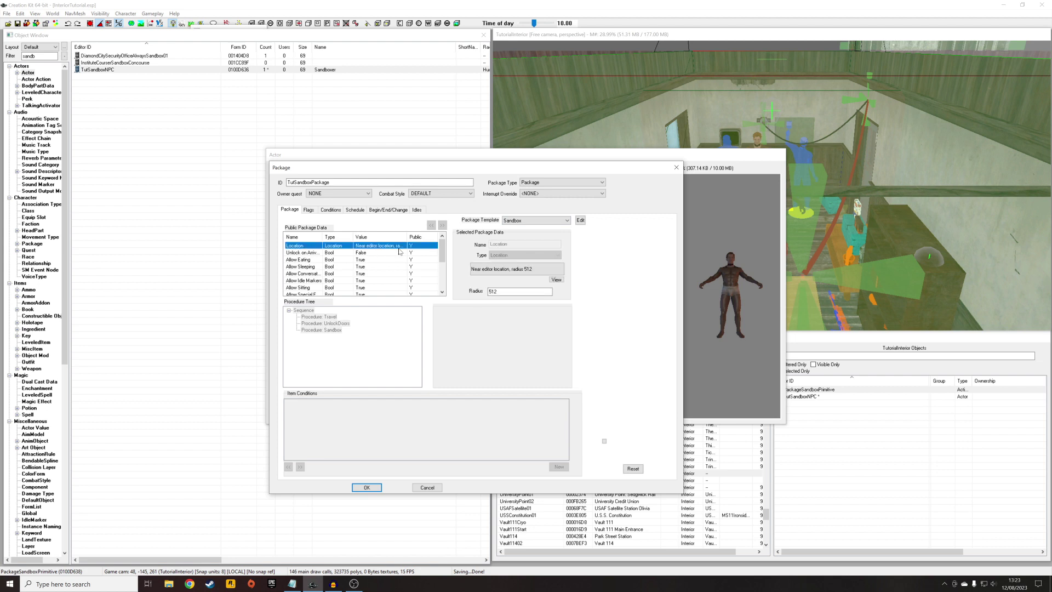
{"action": "left_click", "coordinate": [490, 269]}
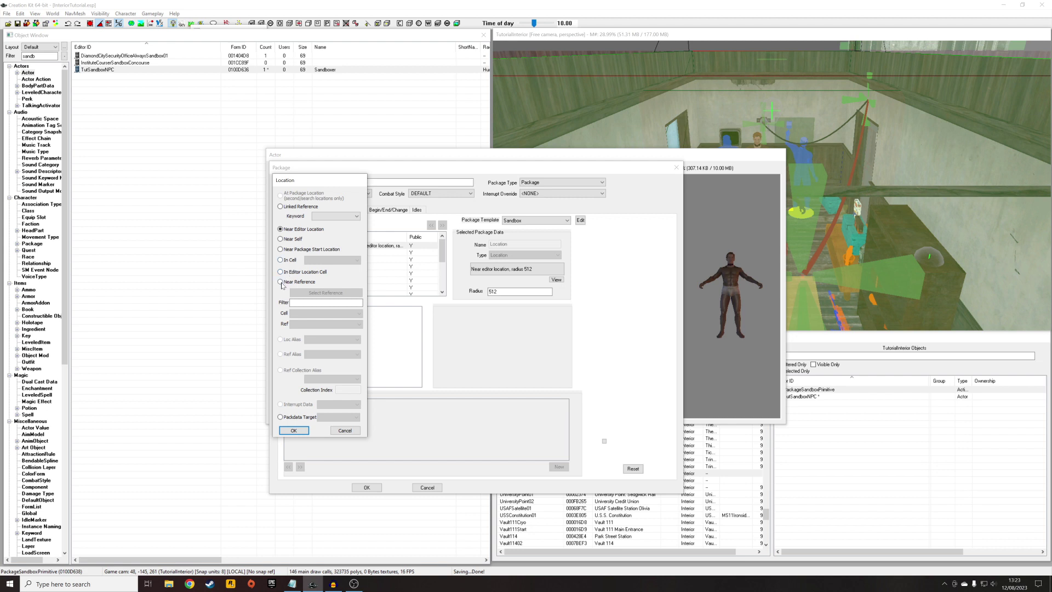
{"action": "left_click", "coordinate": [281, 207]}
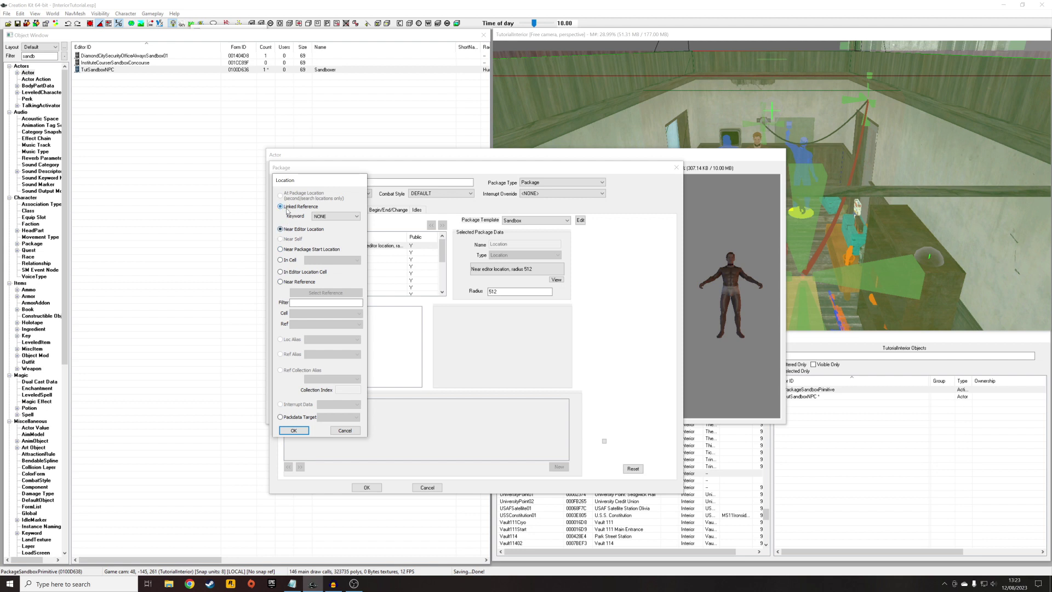
{"action": "left_click", "coordinate": [322, 217]}
{"action": "type", "text": "linkcu"}
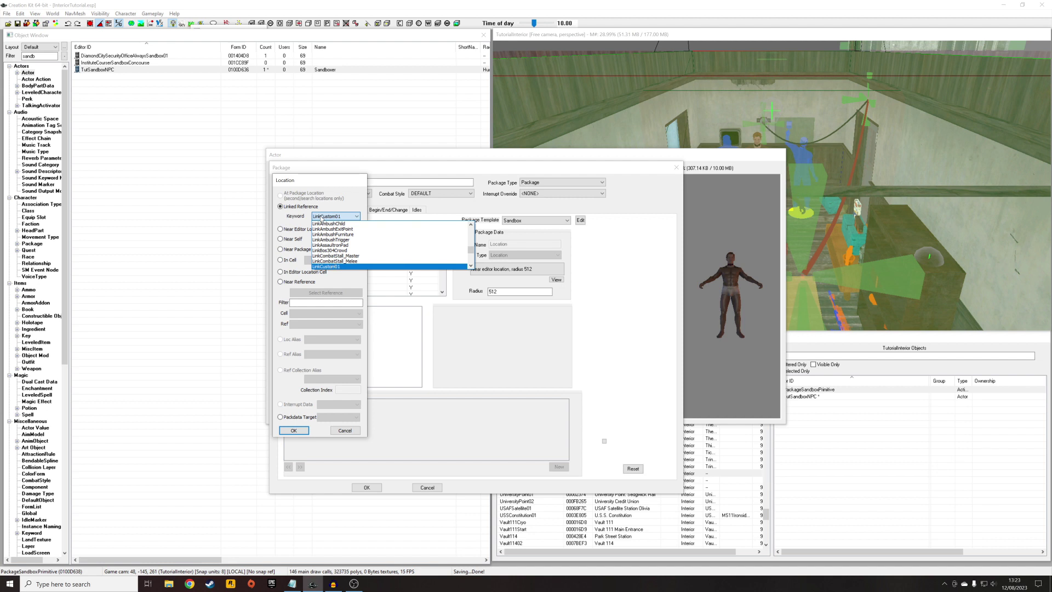
{"action": "key", "text": "Return"}
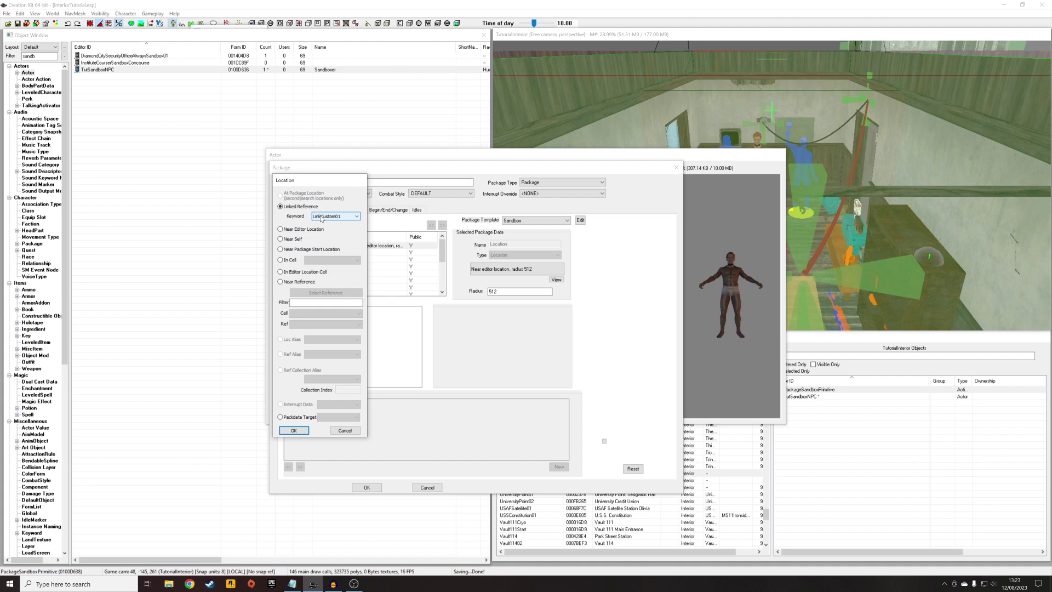
- Try the Near Reference location option with the PackageSandboxPrimitive volume in TutorialInterior as the target
{"action": "left_click", "coordinate": [280, 283]}
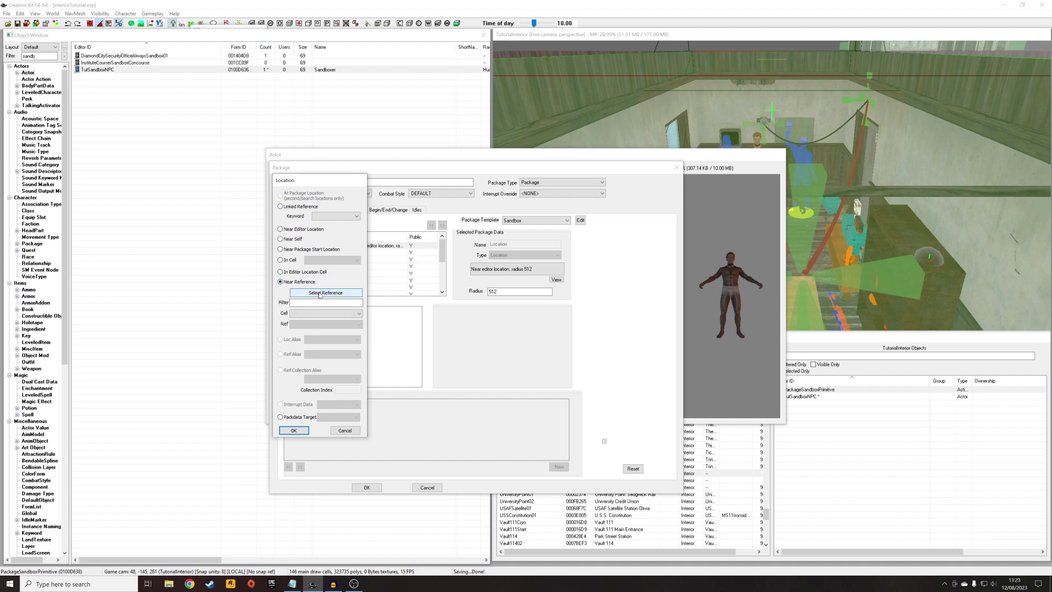
{"action": "left_click", "coordinate": [324, 293]}
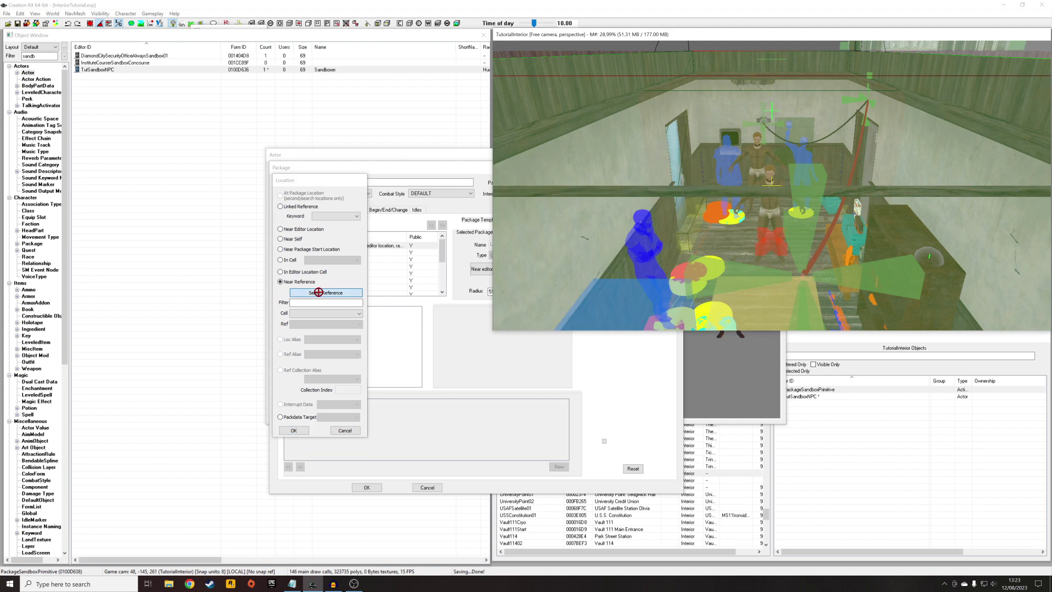
{"action": "double_click", "coordinate": [637, 127]}
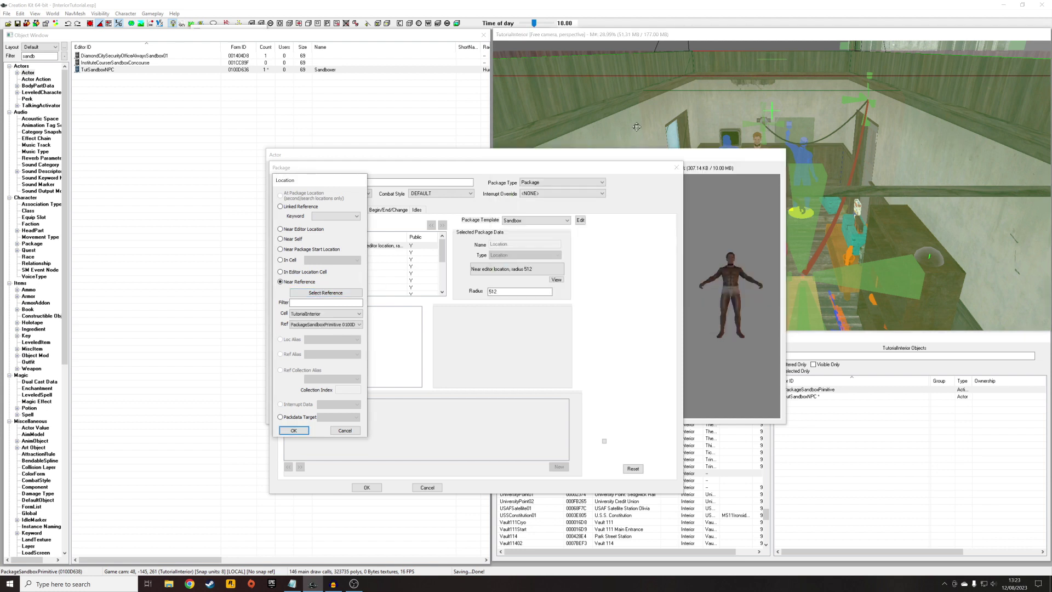
- Switch the package location back to Linked Reference with the LinkCustom01 keyword and accept it
{"action": "left_click", "coordinate": [286, 207]}
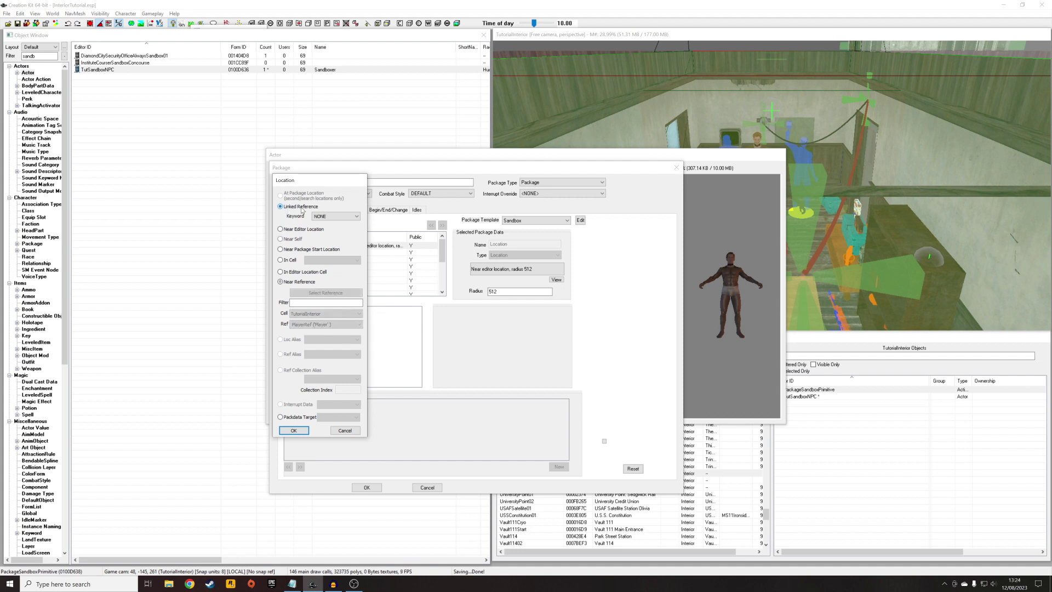
{"action": "left_click", "coordinate": [318, 215]}
{"action": "type", "text": "link"}
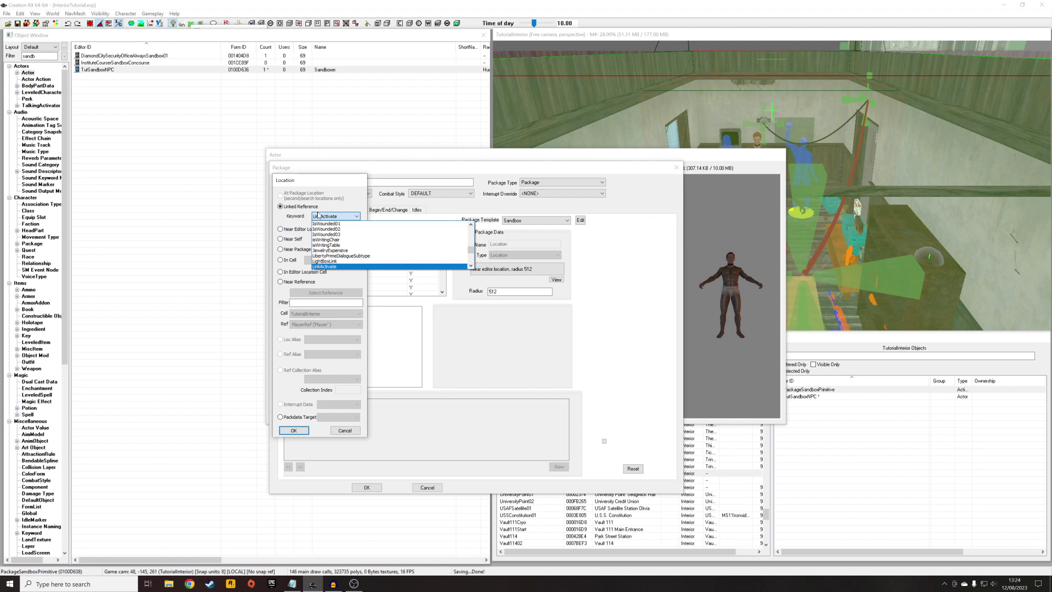
{"action": "type", "text": "c"}
{"action": "key", "text": "Return"}
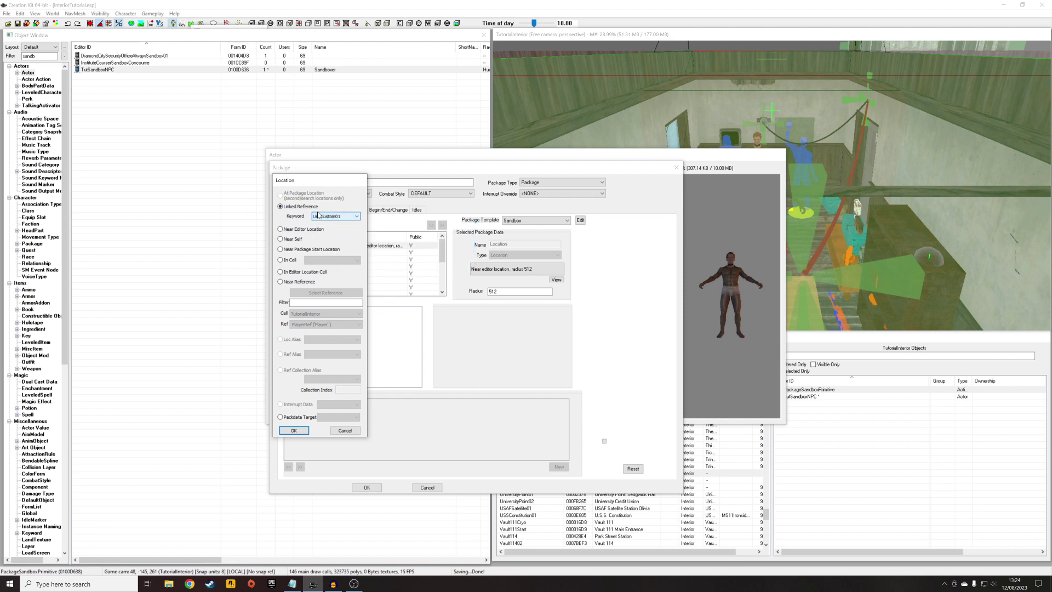
{"action": "left_click", "coordinate": [293, 430]}
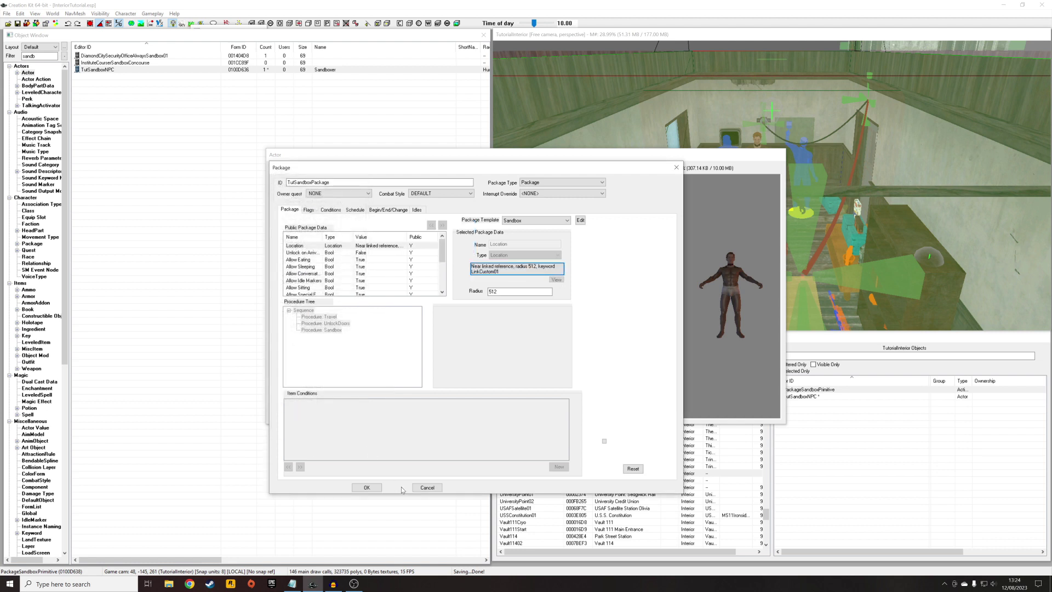
- Accept the TutSandboxPackage and the TutSandboxNPC actor changes, and save the plugin
{"action": "left_click", "coordinate": [367, 487]}
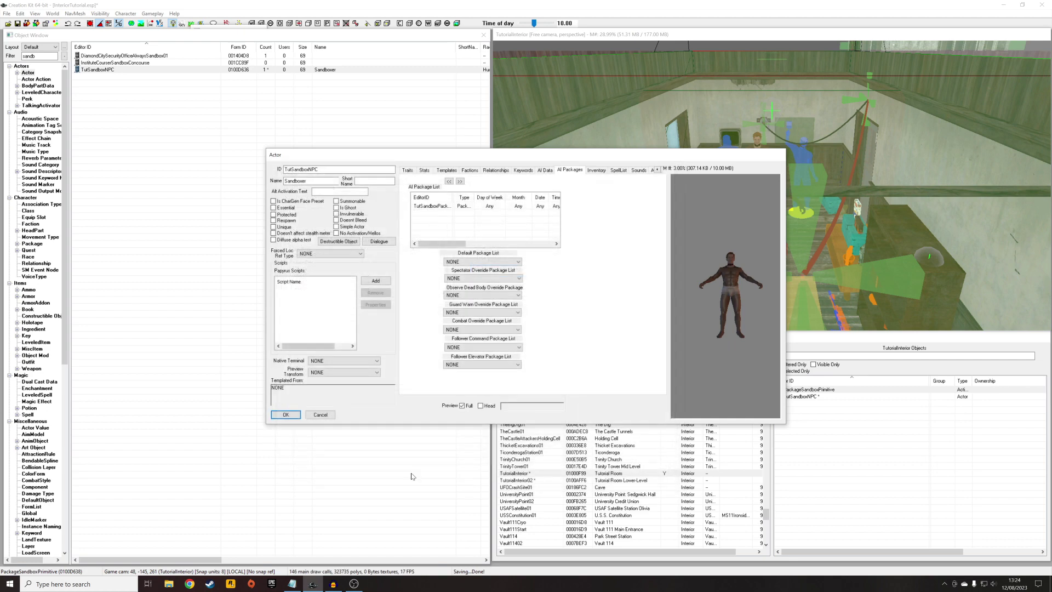
{"action": "left_click", "coordinate": [286, 417]}
{"action": "left_click", "coordinate": [17, 24]}
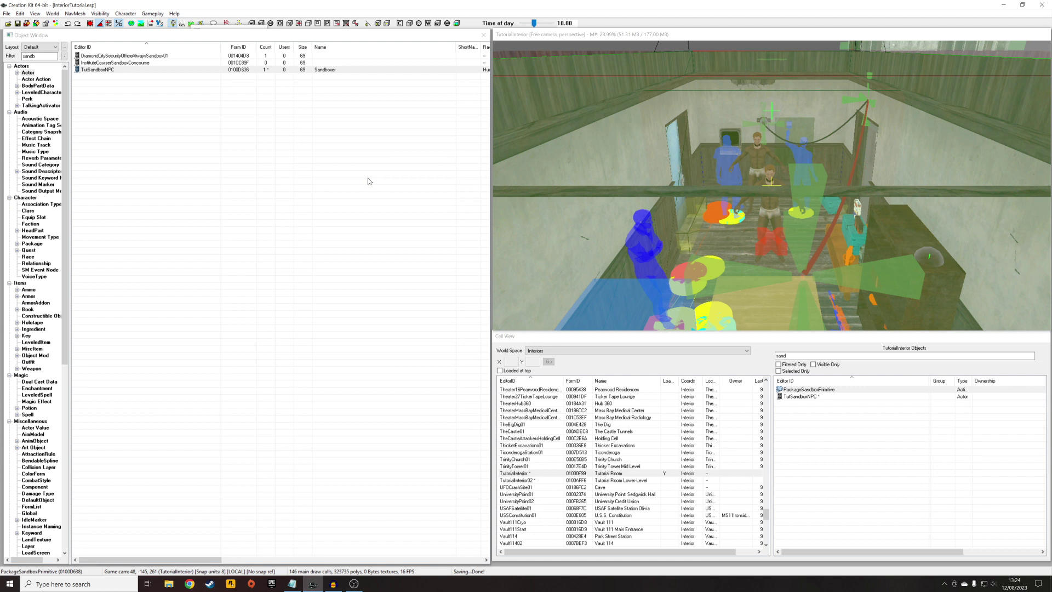
- Open the reference properties of the TutSandboxNPC placed in the middle room and show its linked references
{"action": "scroll", "coordinate": [784, 210], "scroll_direction": "up", "scroll_amount": 4}
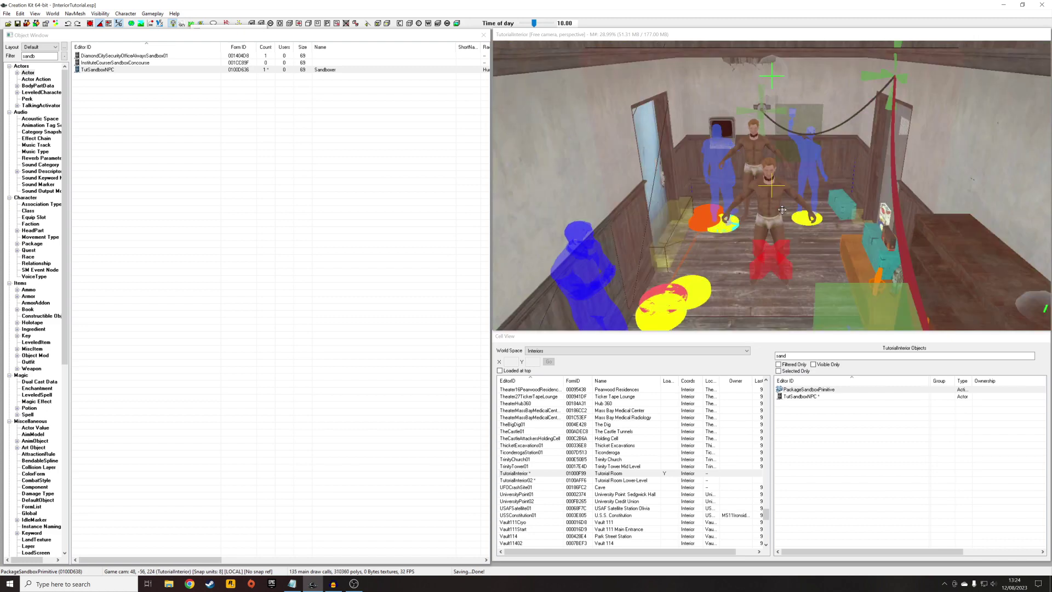
{"action": "scroll", "coordinate": [783, 210], "scroll_direction": "up", "scroll_amount": 5}
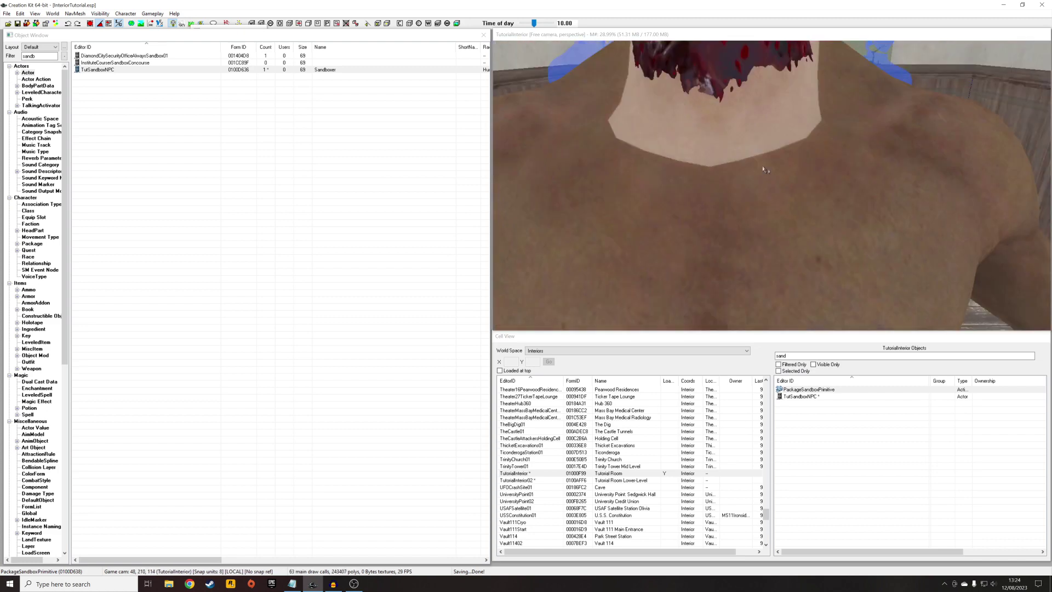
{"action": "left_click", "coordinate": [763, 163]}
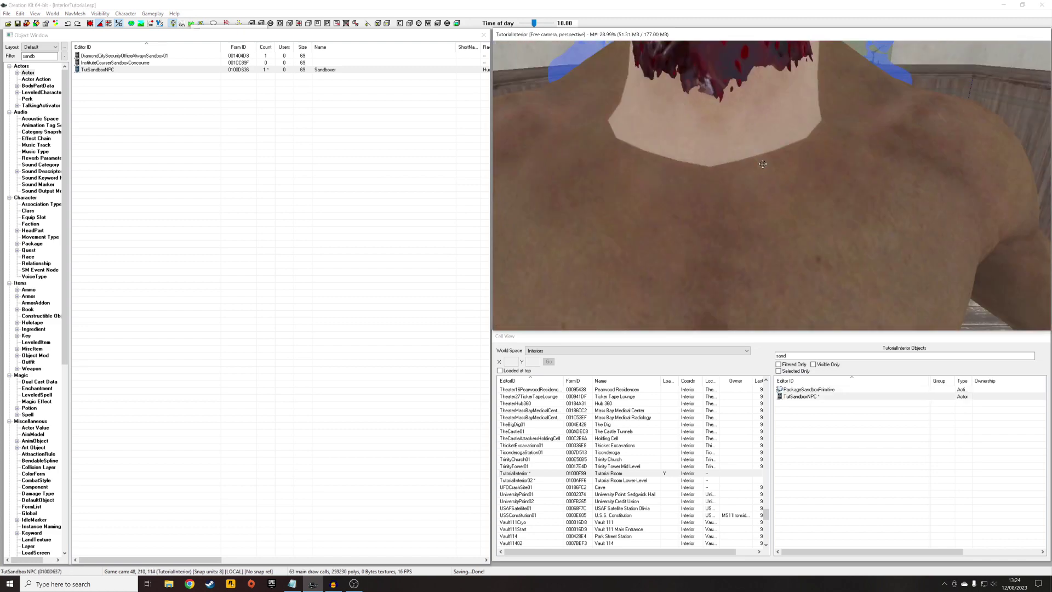
{"action": "double_click", "coordinate": [738, 113]}
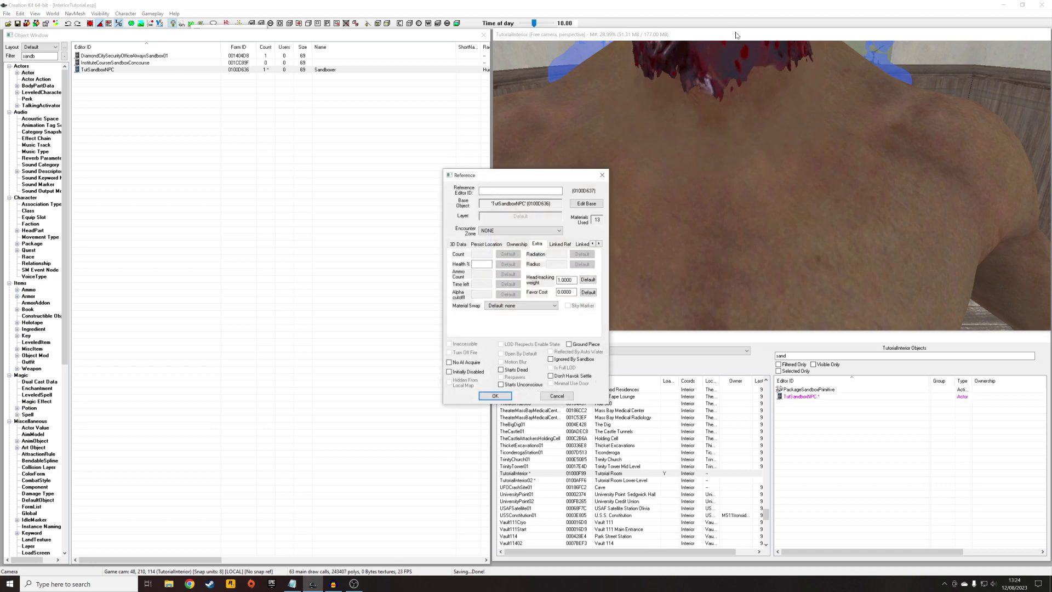
{"action": "scroll", "coordinate": [738, 114], "scroll_direction": "down", "scroll_amount": 10}
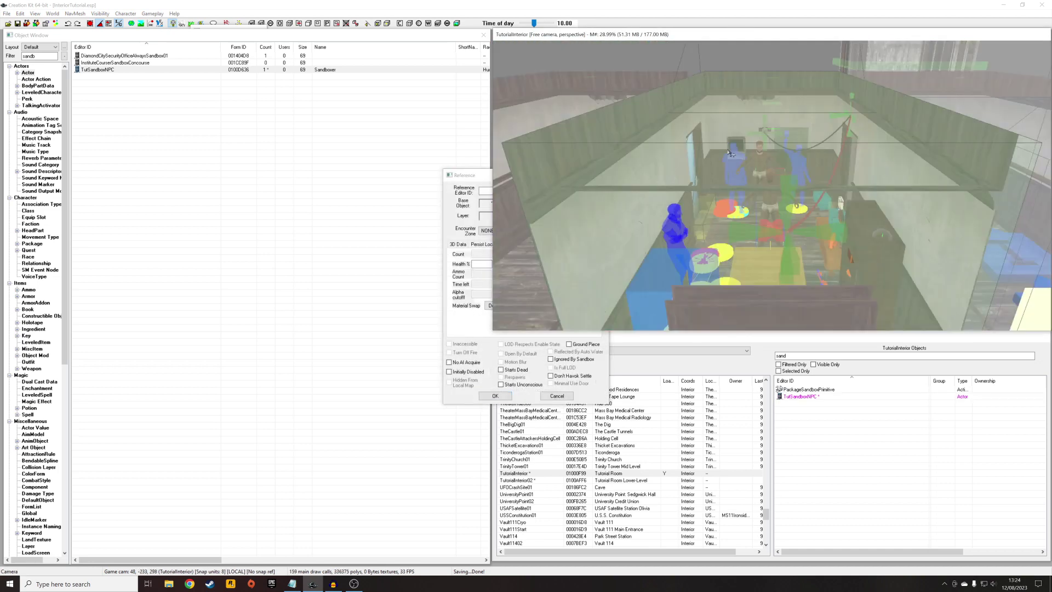
{"action": "left_click_drag", "start_coordinate": [502, 178], "coordinate": [346, 178]}
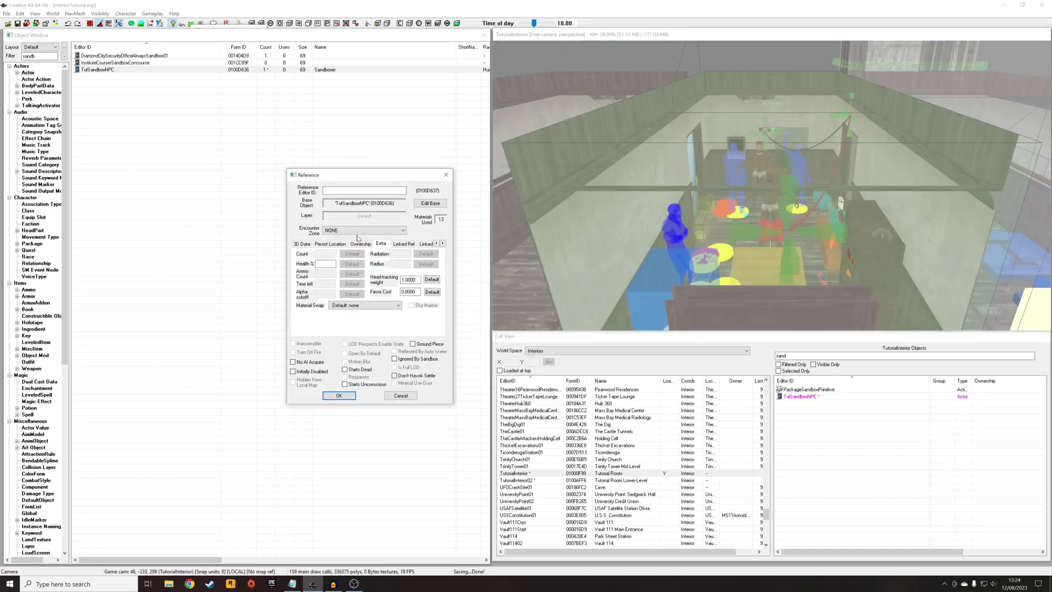
{"action": "left_click", "coordinate": [404, 244]}
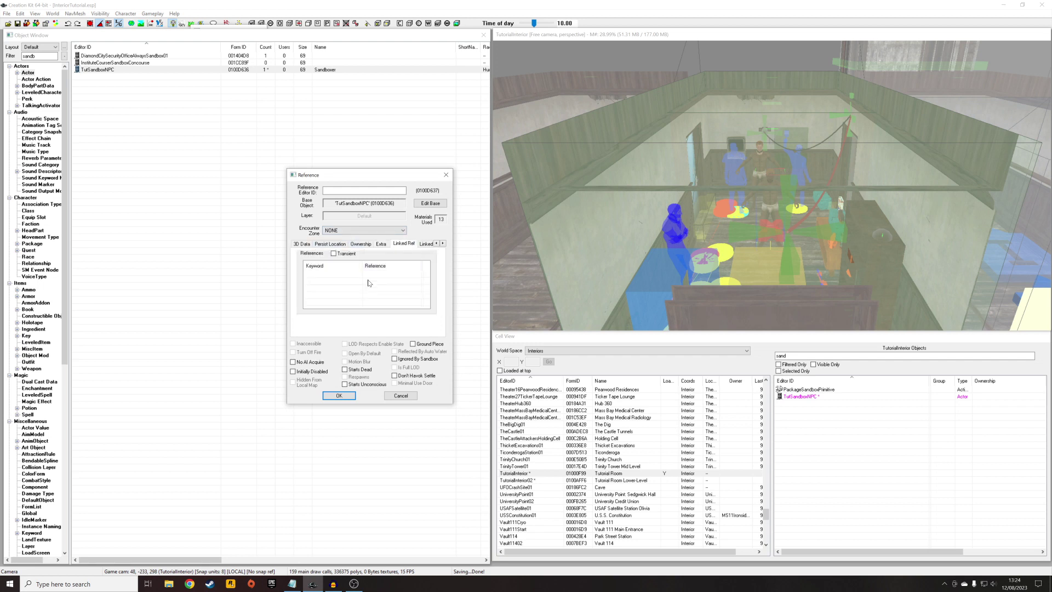
- Start a new linked reference for the NPC and pick the PackageSandboxPrimitive volume in the render window as its target
{"action": "right_click", "coordinate": [328, 291]}
{"action": "left_click", "coordinate": [343, 294]}
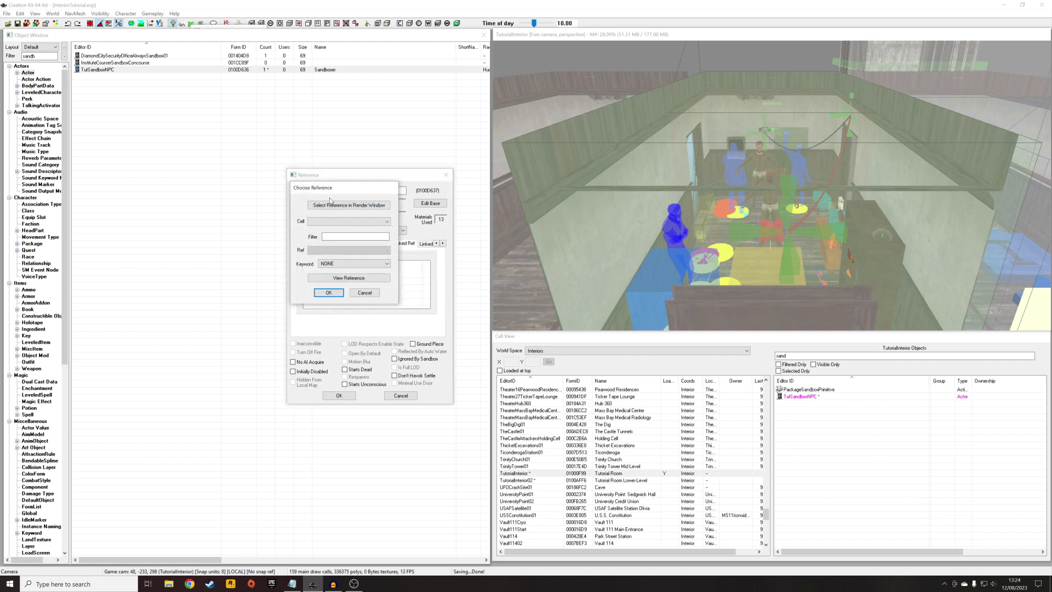
{"action": "left_click", "coordinate": [329, 204]}
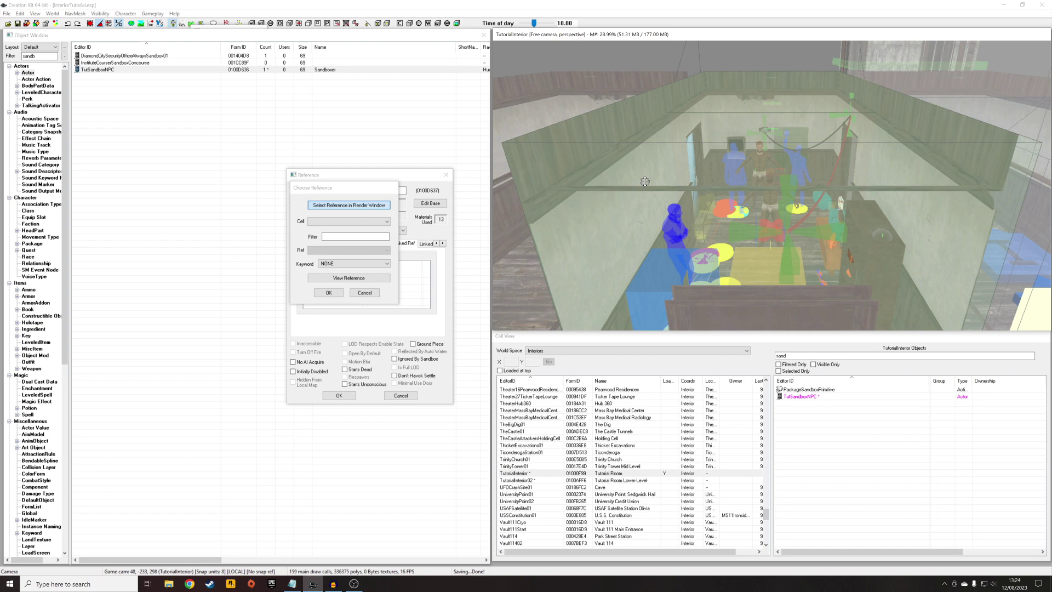
{"action": "scroll", "coordinate": [821, 138], "scroll_direction": "up", "scroll_amount": 2}
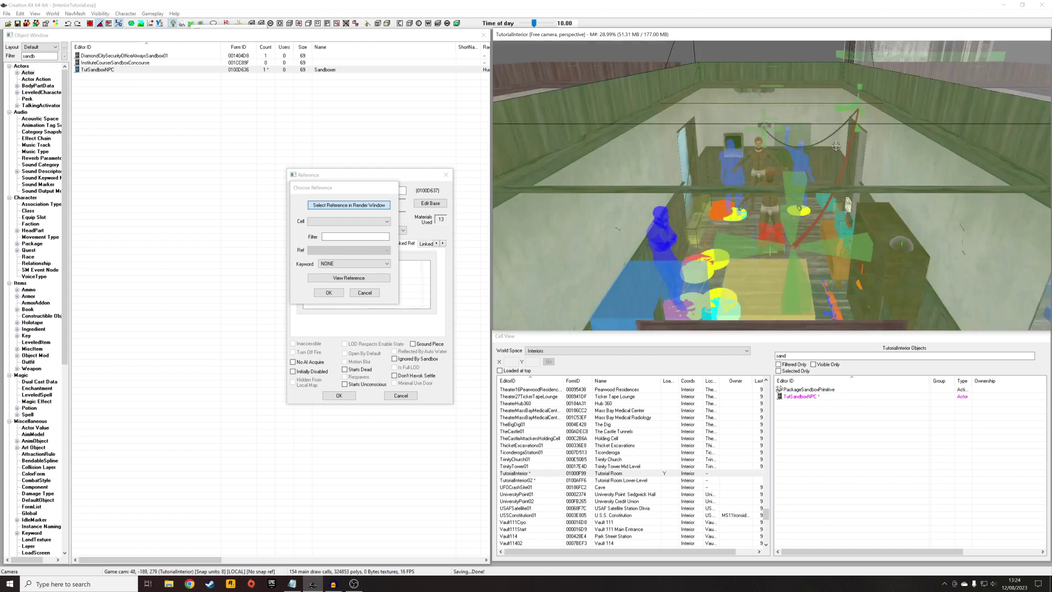
{"action": "left_click", "coordinate": [839, 146]}
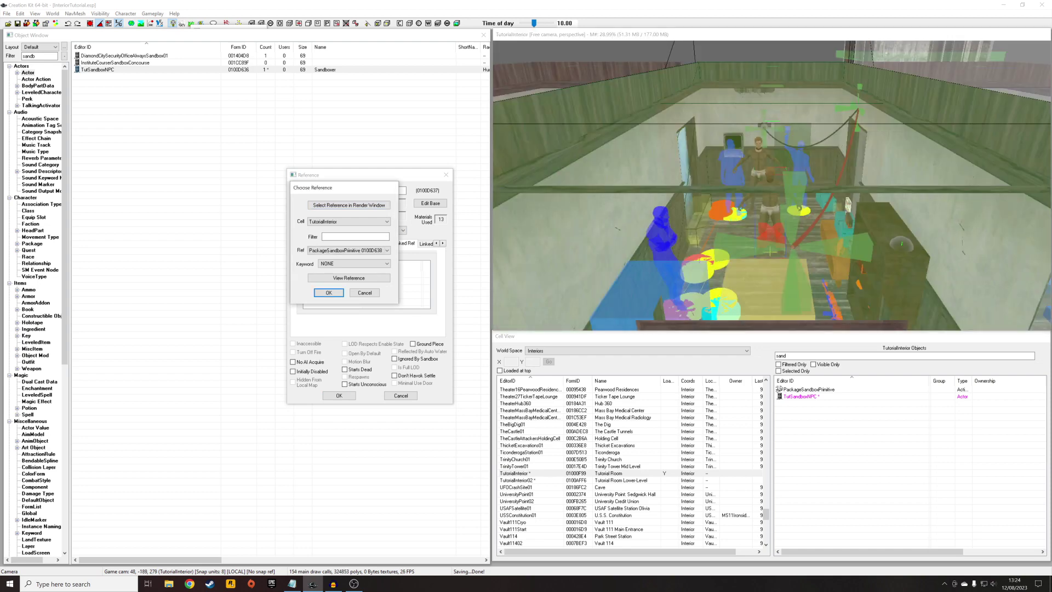
- Give the linked reference the keyword LinkCustom01, accept the NPC's reference properties, and save the plugin
{"action": "left_click", "coordinate": [362, 265]}
{"action": "type", "text": "linkcu"}
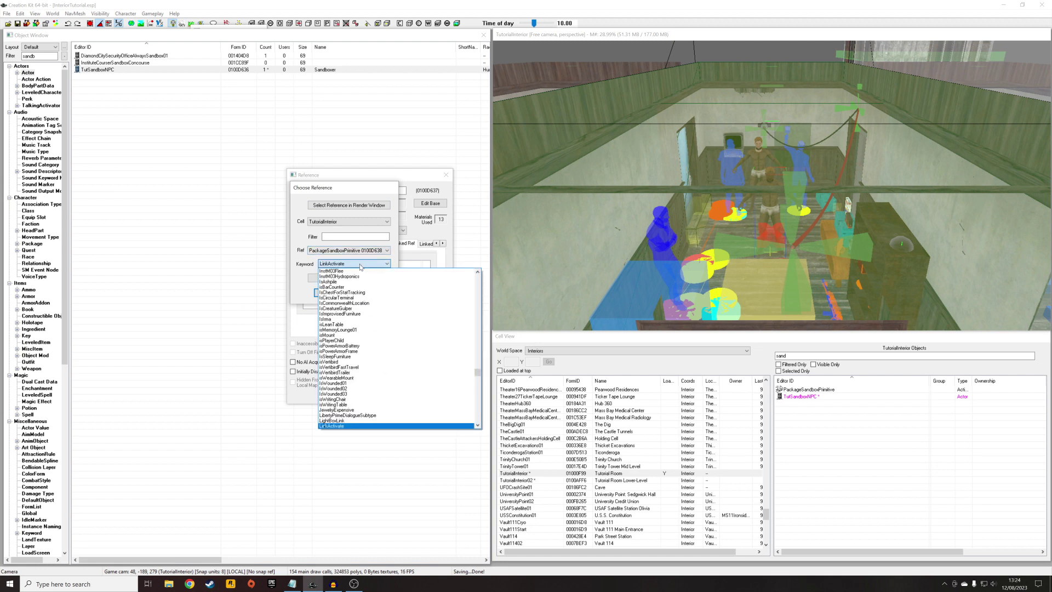
{"action": "left_click", "coordinate": [361, 265]}
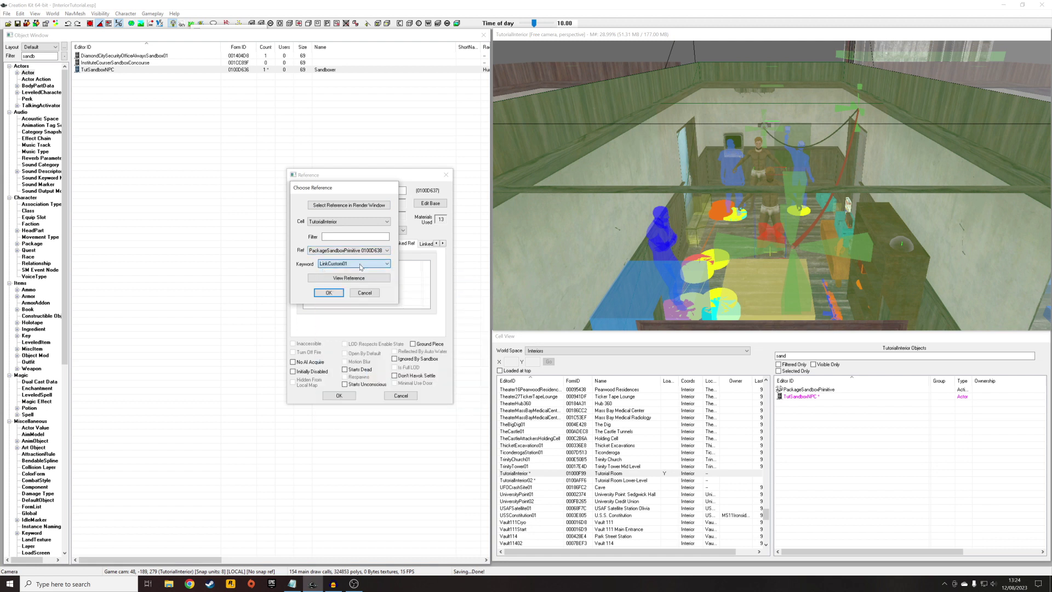
{"action": "left_click", "coordinate": [329, 293]}
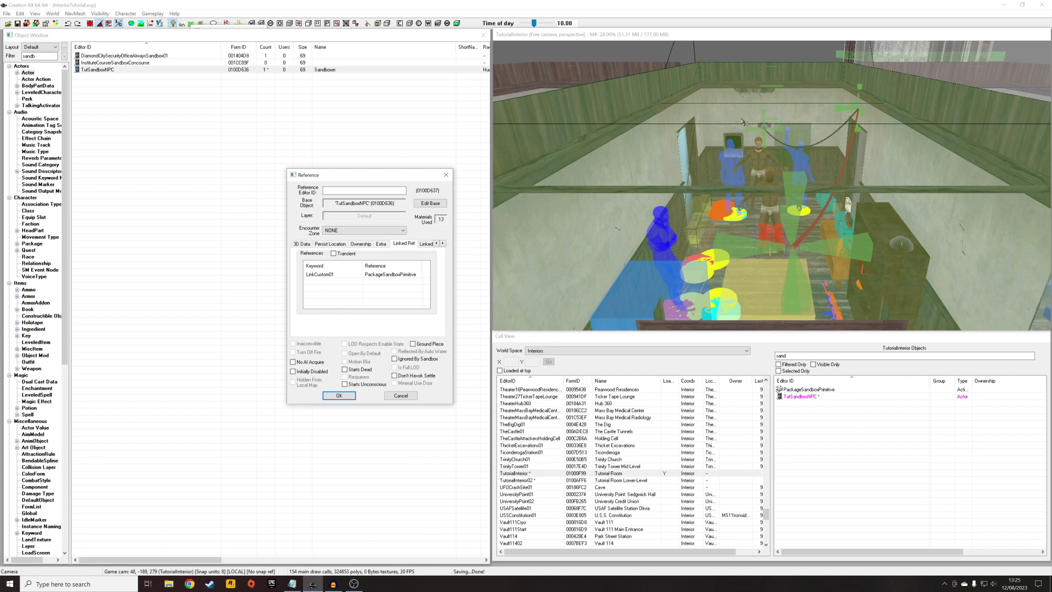
{"action": "left_click", "coordinate": [337, 396]}
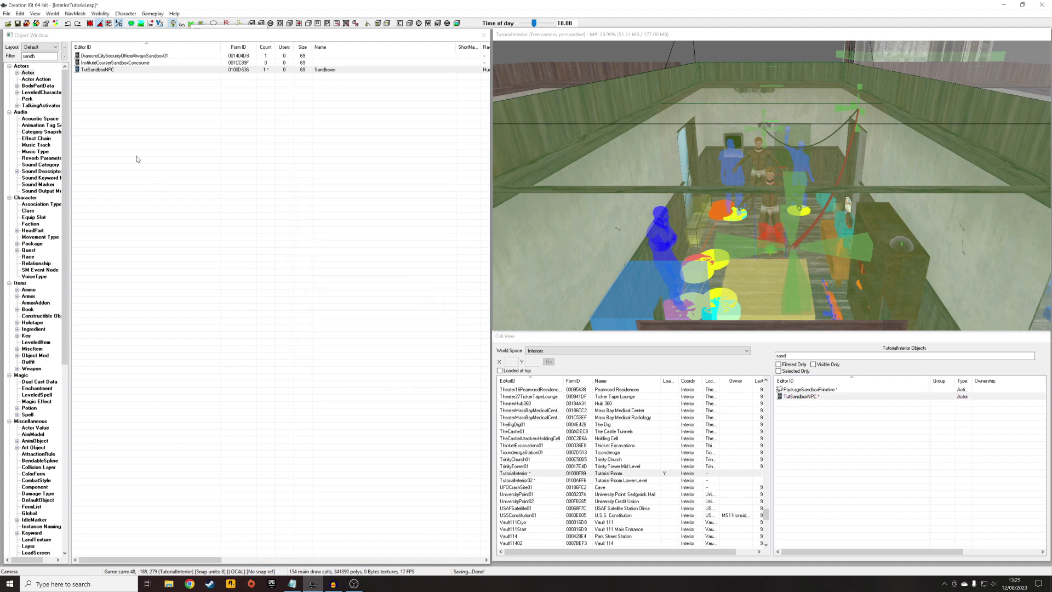
{"action": "left_click", "coordinate": [17, 23]}
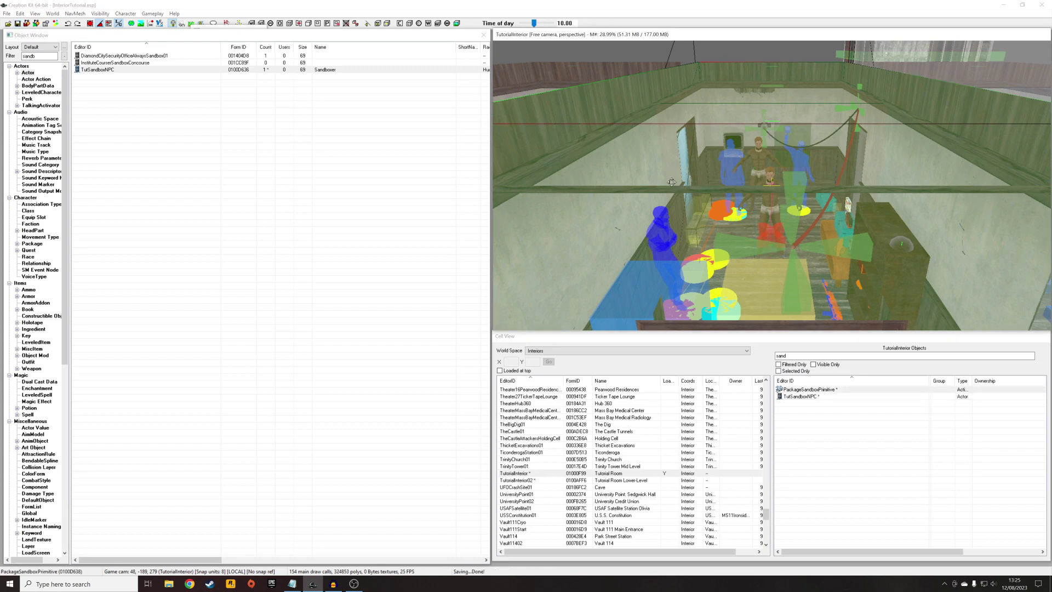
{"action": "scroll", "coordinate": [708, 203], "scroll_direction": "down", "scroll_amount": 5}
{"action": "middle_click_drag", "start_coordinate": [805, 239], "coordinate": [813, 274], "text": "shift"}
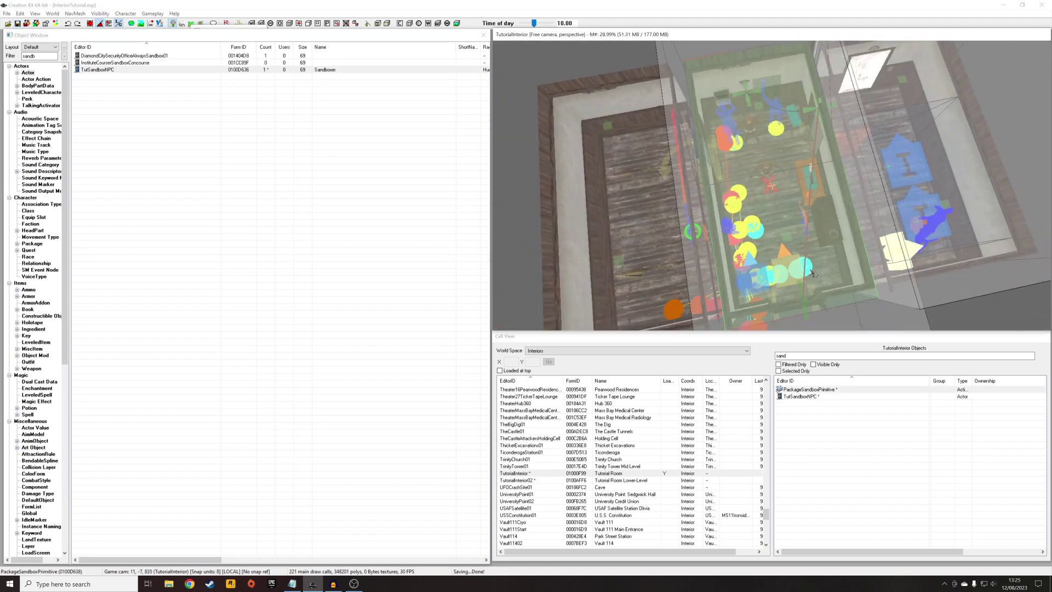
{"action": "left_click", "coordinate": [678, 211]}
{"action": "middle_click_drag", "start_coordinate": [678, 210], "coordinate": [784, 290]}
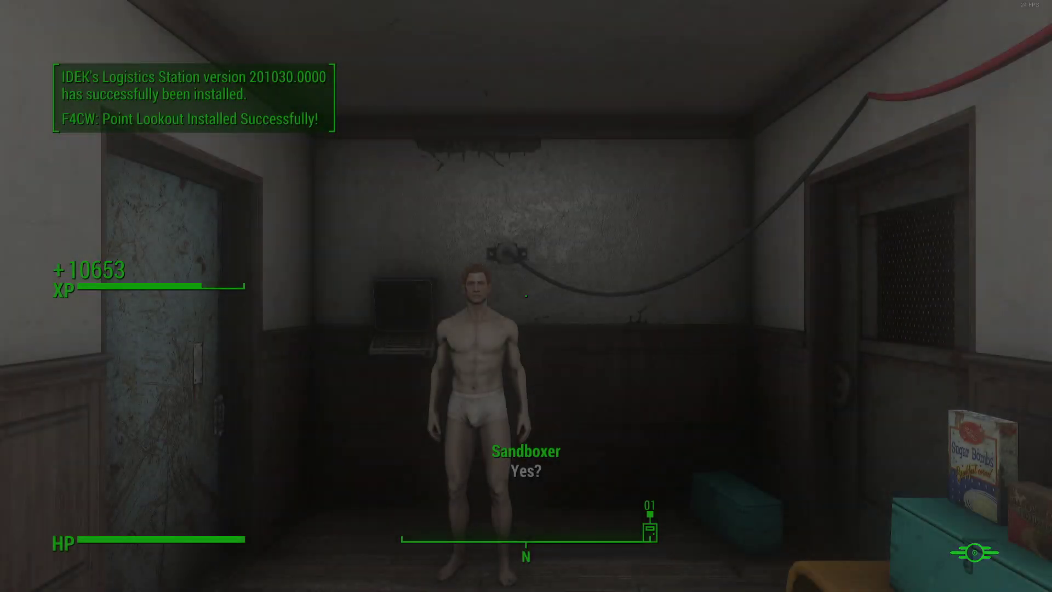
- Switch to Fallout 4 and check the Sandboxer NPC's behaviour in the tutorial room, dismissing the Point Lookout message
{"action": "key", "text": "w"}
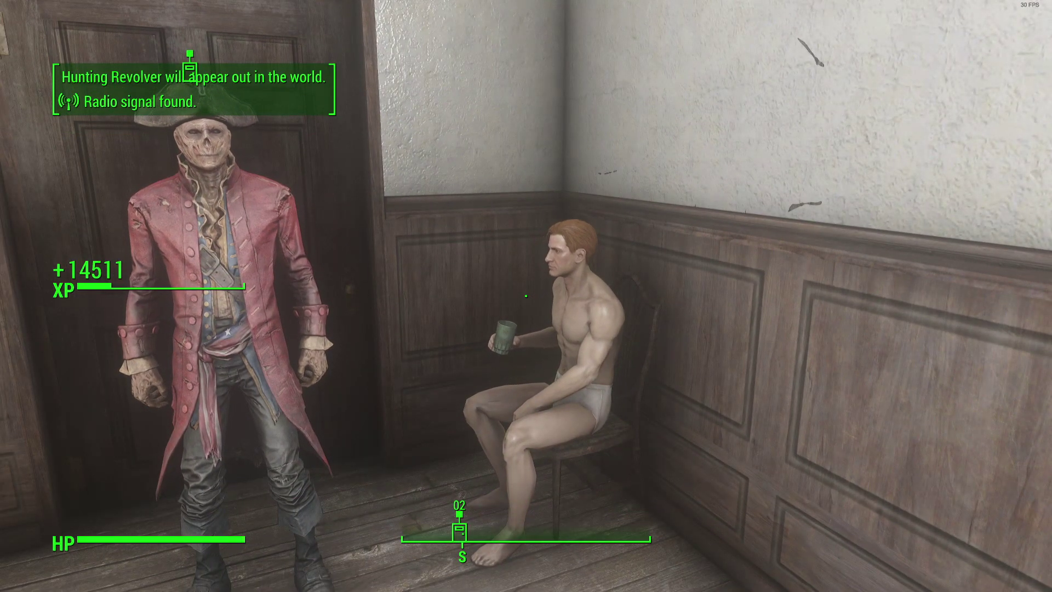
{"action": "key", "text": "w"}
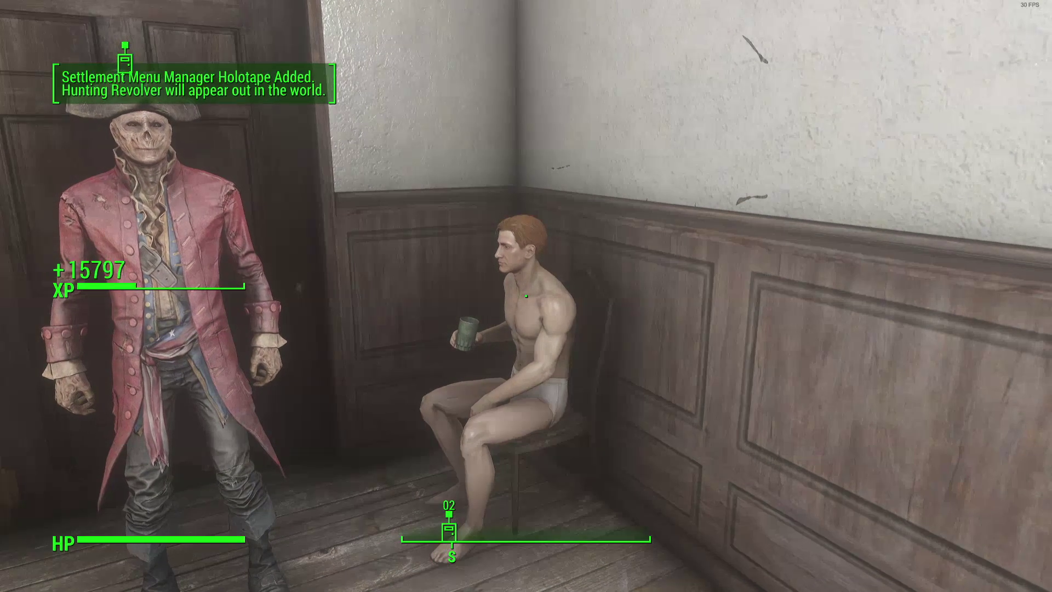
{"action": "key", "text": "s"}
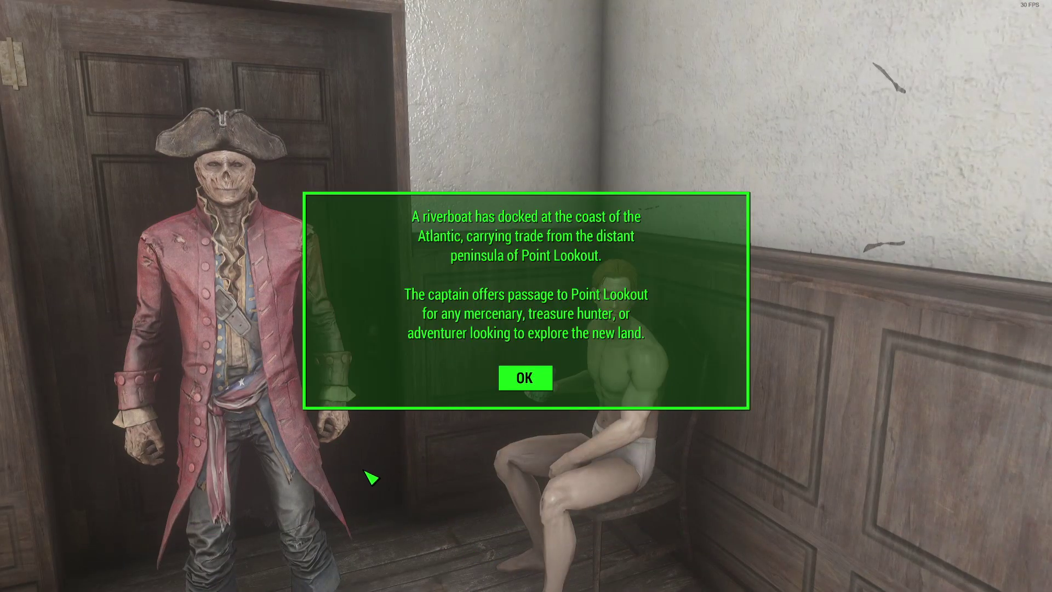
{"action": "left_click", "coordinate": [534, 381]}
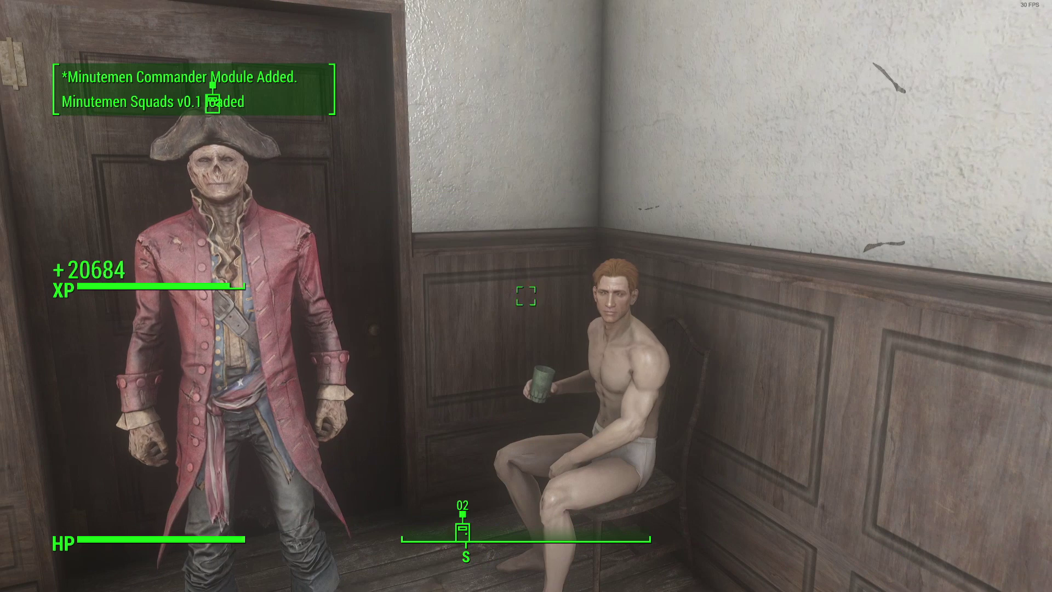